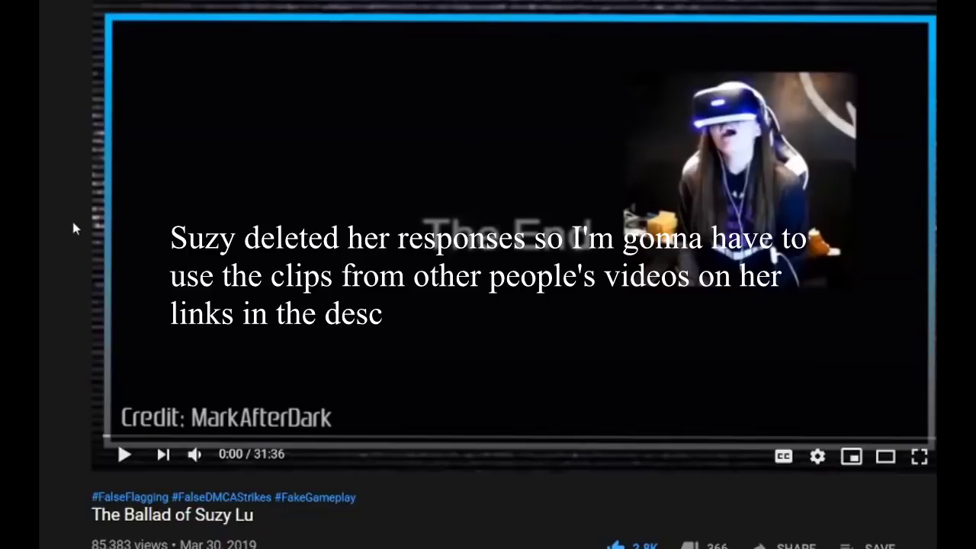
# Expand the description of "The Ballad of Suzy Lu" and open the linked Suzy Lu response video
pyautogui.scroll(-5, 42, 217)
pyautogui.scroll(-1, 40, 217)
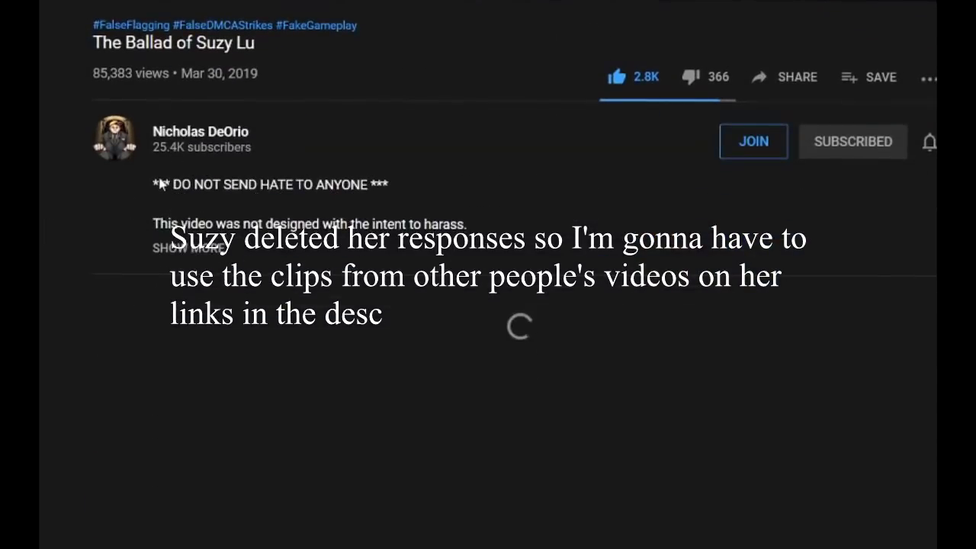
pyautogui.click(180, 248)
pyautogui.scroll(-1, 245, 254)
pyautogui.scroll(-3, 246, 254)
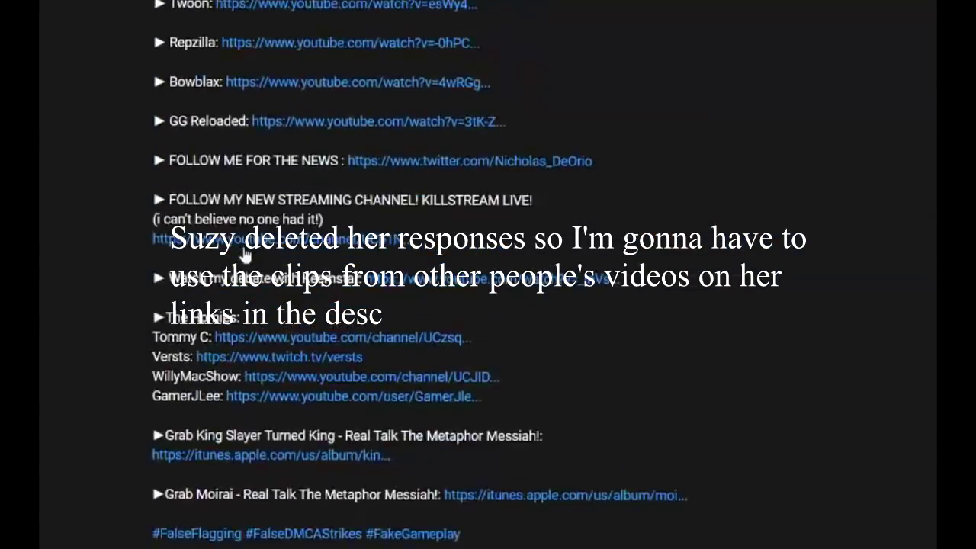
pyautogui.scroll(2, 267, 158)
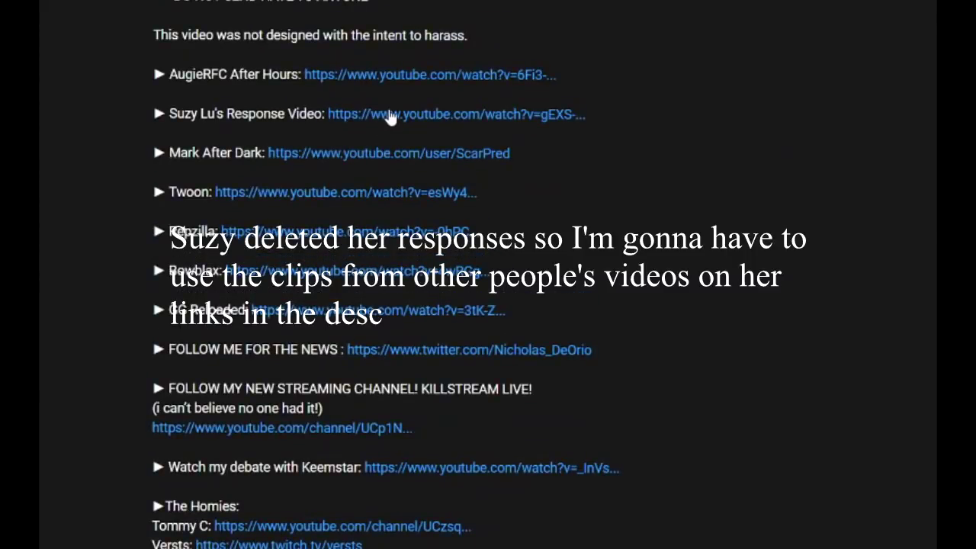
pyautogui.click(389, 114)
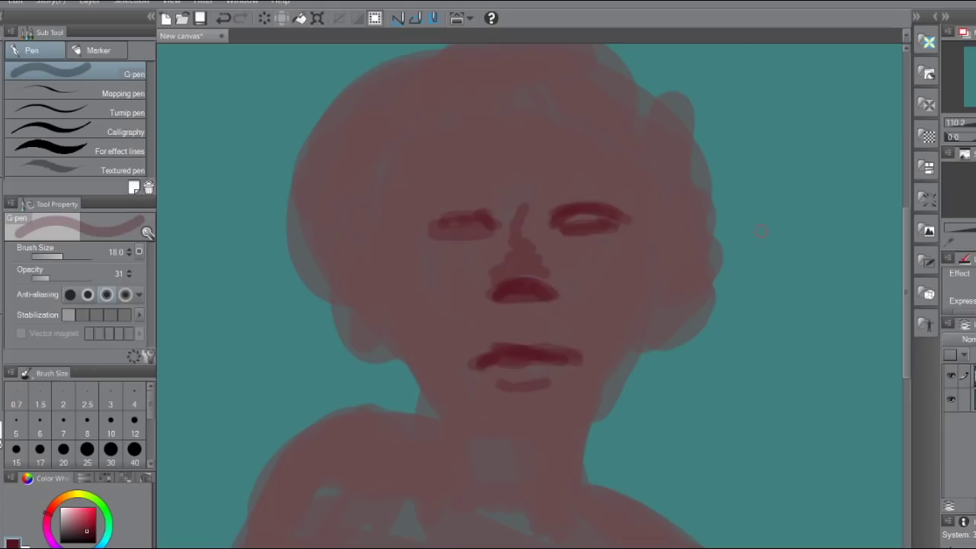
# Undo the strokes of both eyes on the portrait, keeping the nose and mouth
pyautogui.hotkey('ctrl', 'z')
pyautogui.hotkey('ctrl', 'z')
pyautogui.hotkey('ctrl', 'z')
pyautogui.hotkey('ctrl', 'z')
pyautogui.hotkey('ctrl', 'z')
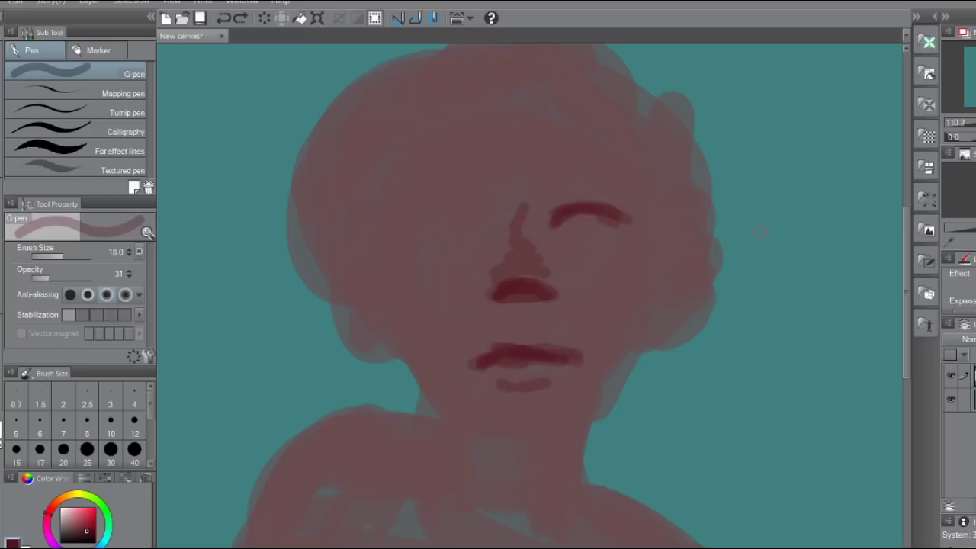
pyautogui.hotkey('ctrl', 'z')
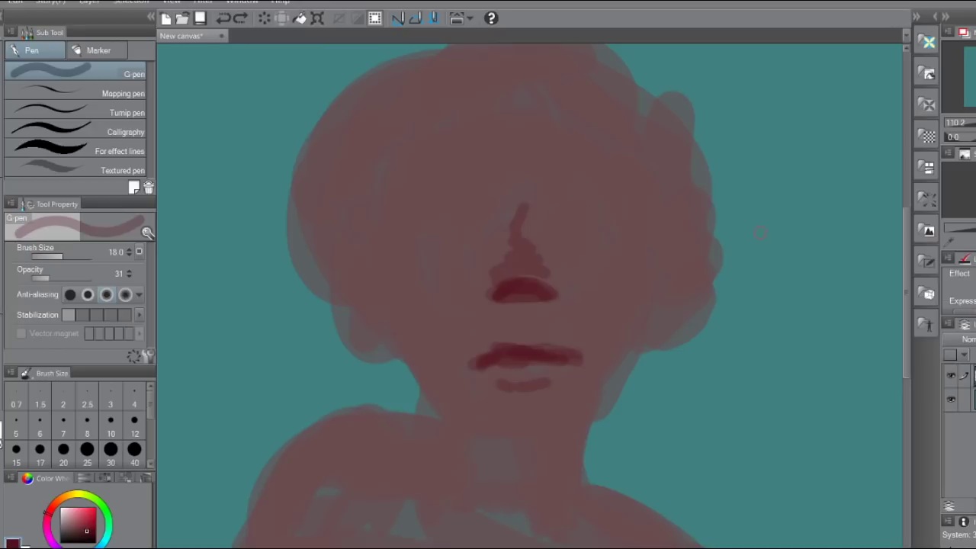
# Sketch the cheek and jaw outline in dark red with the G-pen and redraw both eyes
pyautogui.moveTo(378, 249)
pyautogui.mouseDown()
pyautogui.moveTo(388, 313)
pyautogui.moveTo(468, 421)
pyautogui.mouseUp()
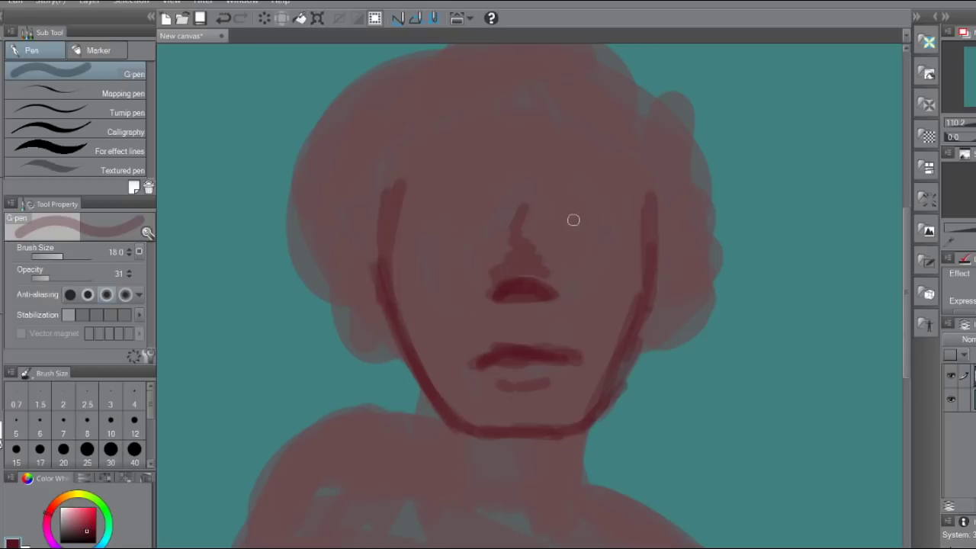
pyautogui.moveTo(565, 219)
pyautogui.mouseDown()
pyautogui.moveTo(555, 221)
pyautogui.moveTo(590, 220)
pyautogui.mouseUp()
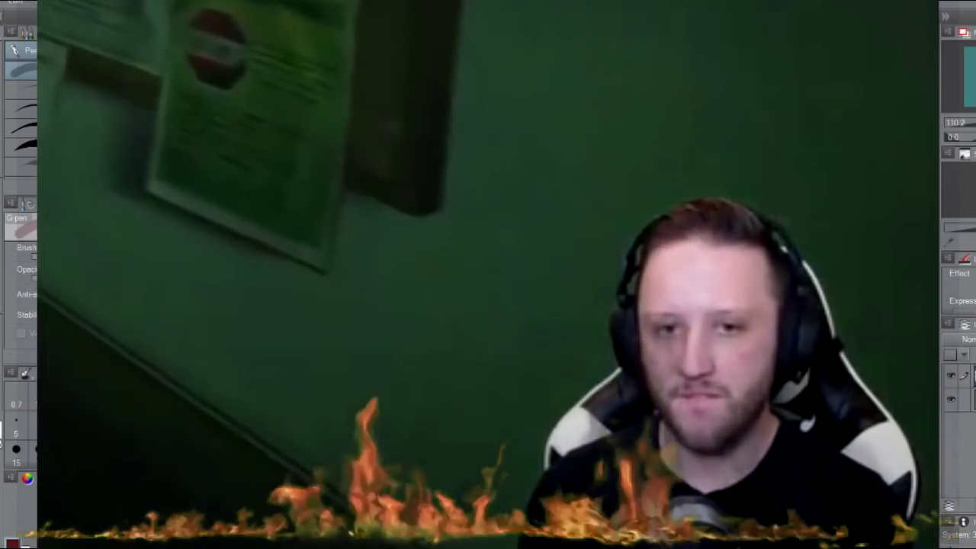
# Draw the two sides of the neck and the shoulder contours in dark red below the jaw
pyautogui.moveTo(417, 374); pyautogui.dragTo(420, 512)
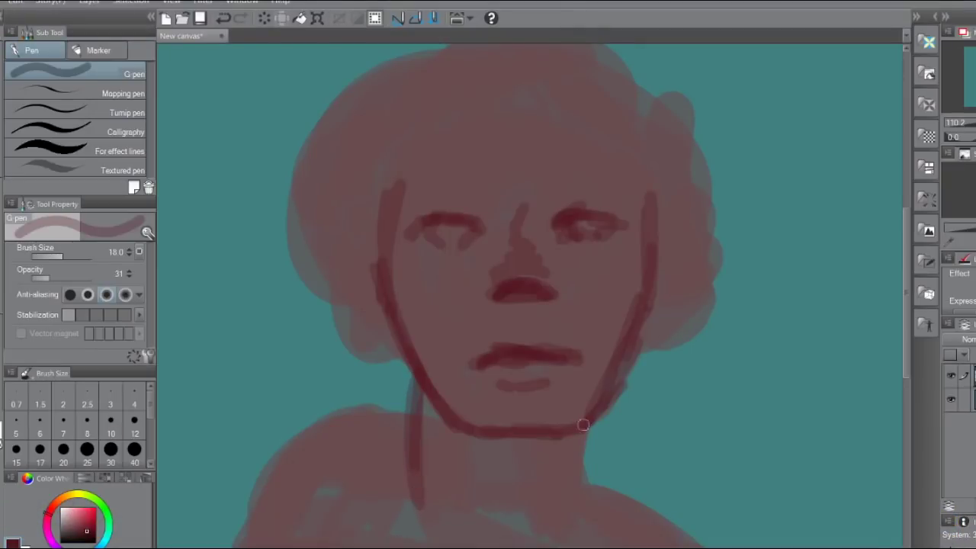
pyautogui.moveTo(583, 427); pyautogui.dragTo(595, 520)
pyautogui.moveTo(584, 432); pyautogui.dragTo(600, 533)
pyautogui.moveTo(431, 412); pyautogui.dragTo(433, 443)
pyautogui.moveTo(354, 414)
pyautogui.mouseDown()
pyautogui.moveTo(422, 431)
pyautogui.moveTo(268, 470)
pyautogui.mouseUp()
pyautogui.moveTo(594, 478); pyautogui.dragTo(695, 546)
pyautogui.moveTo(569, 466); pyautogui.dragTo(605, 490)
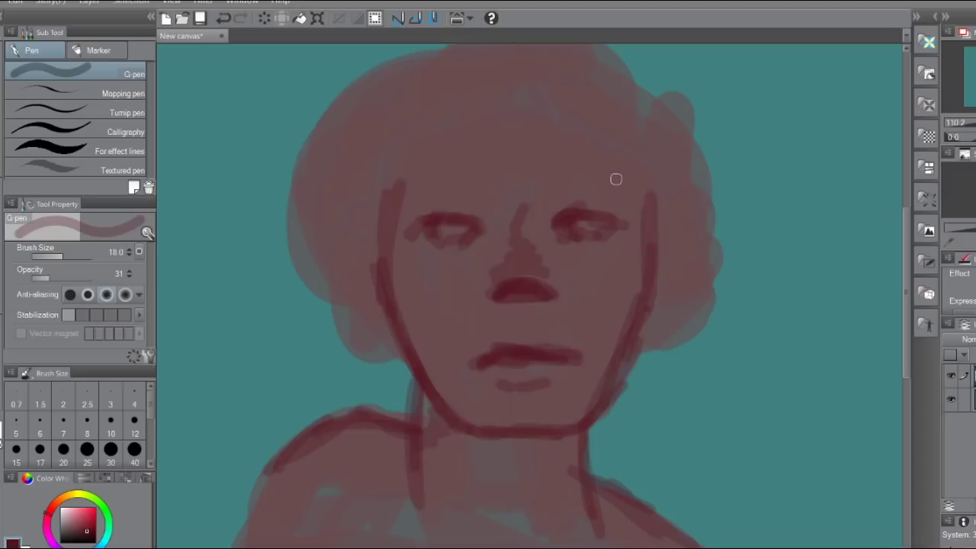
# Sketch the eyebrows and fringe and outline the rounded, curly hair around the head
pyautogui.moveTo(548, 199); pyautogui.dragTo(562, 192)
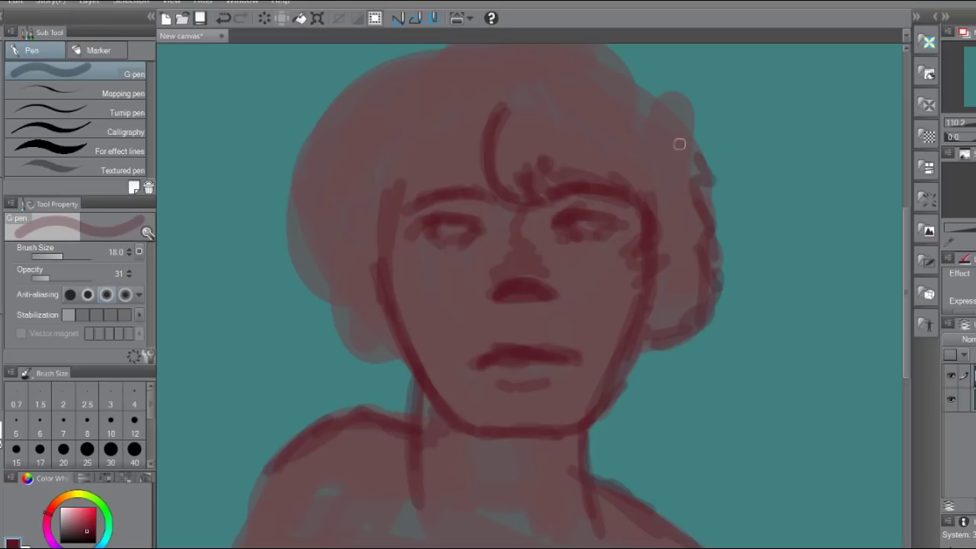
pyautogui.moveTo(394, 350)
pyautogui.mouseDown()
pyautogui.moveTo(331, 233)
pyautogui.moveTo(294, 202)
pyautogui.moveTo(312, 126)
pyautogui.moveTo(559, 44)
pyautogui.moveTo(587, 74)
pyautogui.moveTo(689, 124)
pyautogui.moveTo(694, 207)
pyautogui.mouseUp()
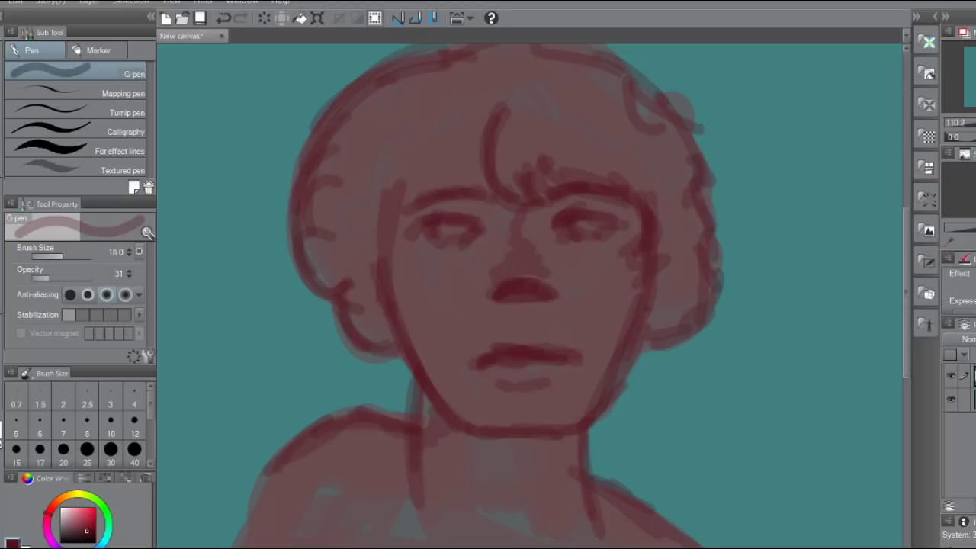
# Set the brush size to 4.7 and define the lid lines of the right-hand eye with sampled reds
pyautogui.scroll(5, 537, 305)
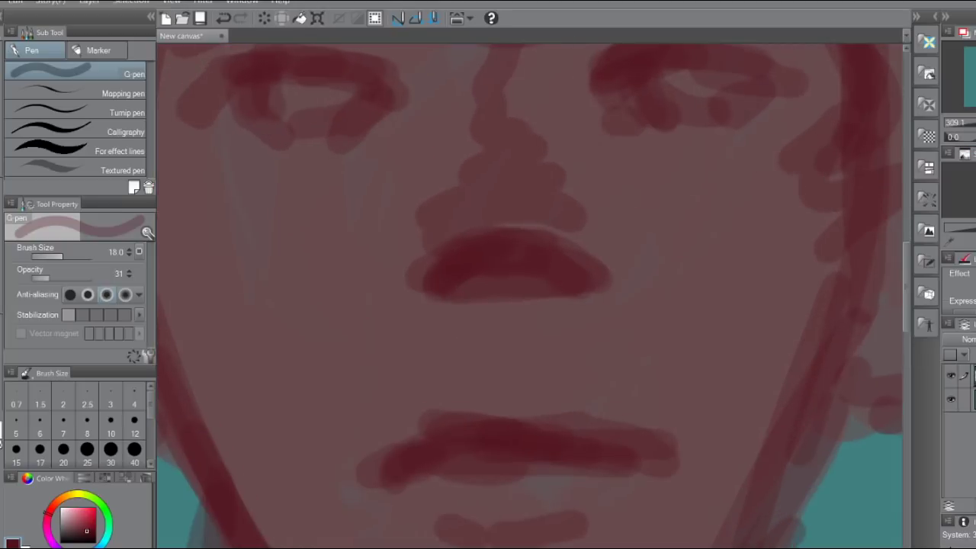
pyautogui.moveTo(526, 229); pyautogui.dragTo(548, 350)
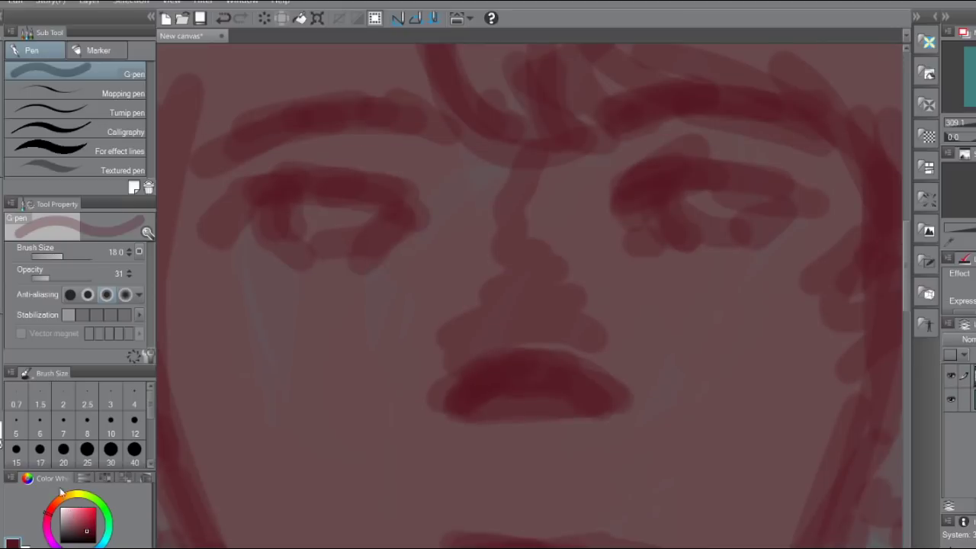
pyautogui.moveTo(57, 257); pyautogui.dragTo(52, 257)
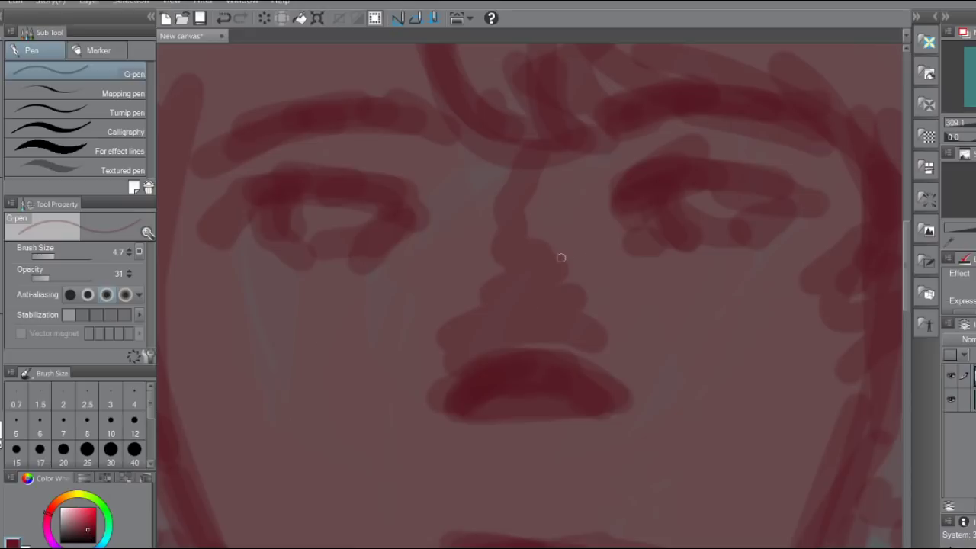
pyautogui.keyDown('alt'); pyautogui.click(681, 193); pyautogui.keyUp('alt')
pyautogui.keyDown('alt'); pyautogui.click(659, 182); pyautogui.keyUp('alt')
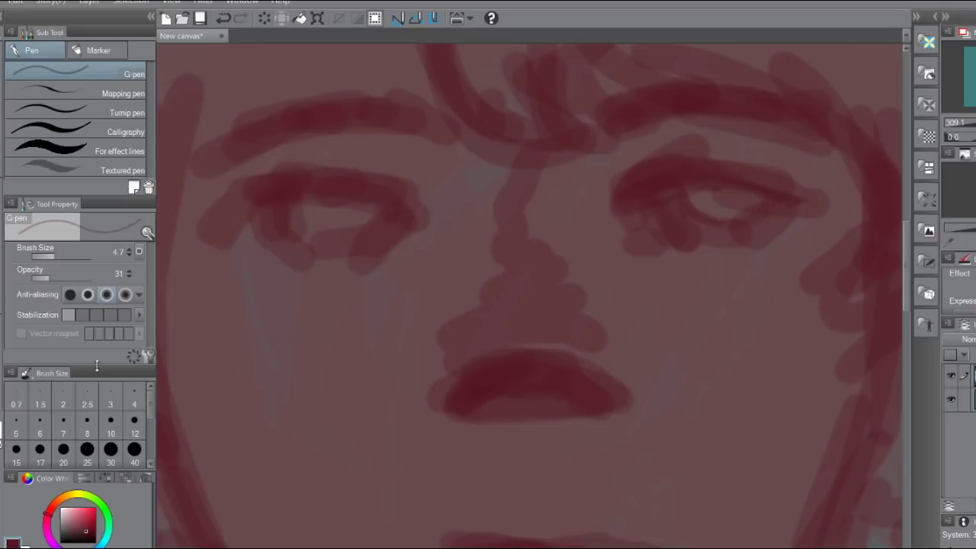
# Set the brush size to 12.2 and blend soft shading above and below the right-hand eye with sampled tones
pyautogui.moveTo(52, 261); pyautogui.dragTo(59, 275)
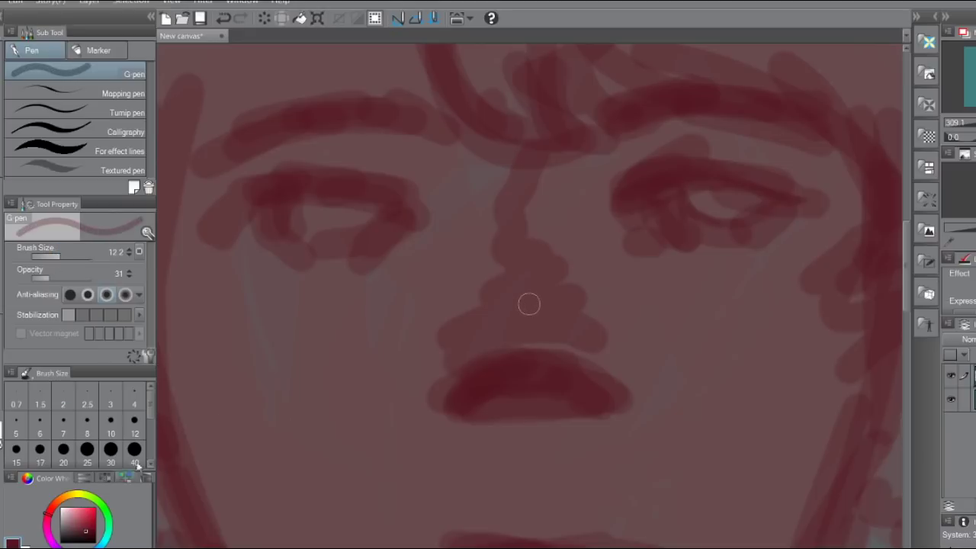
pyautogui.keyDown('alt'); pyautogui.click(724, 153); pyautogui.keyUp('alt')
pyautogui.keyDown('alt'); pyautogui.click(685, 148); pyautogui.keyUp('alt')
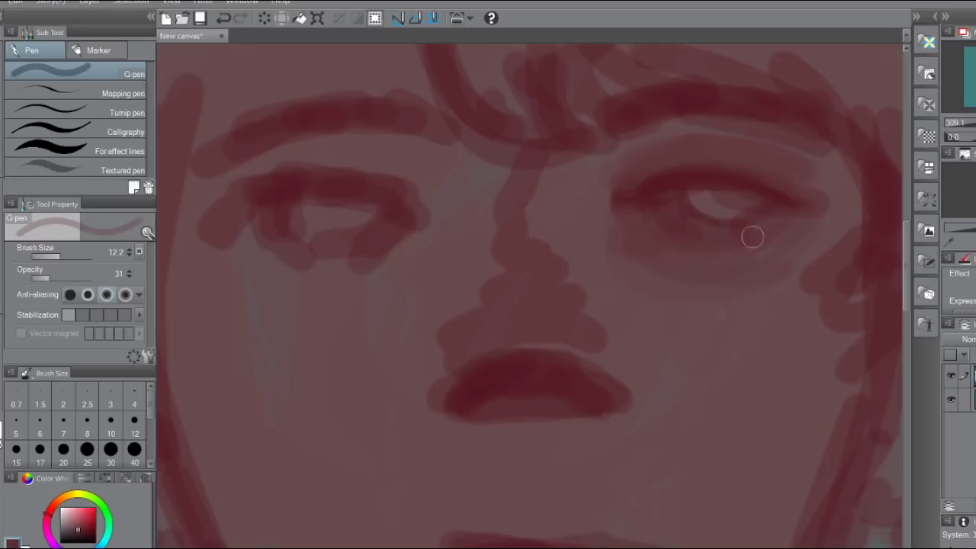
# Sample the lighter eye tone and paint over the right-hand eyeball to enlarge its light area
pyautogui.keyDown('alt'); pyautogui.click(703, 202); pyautogui.keyUp('alt')
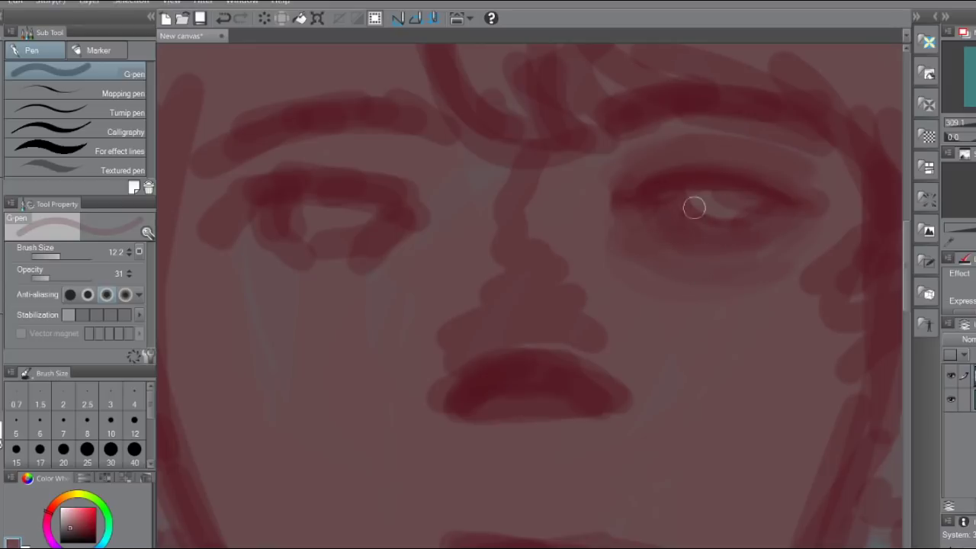
pyautogui.moveTo(725, 214); pyautogui.dragTo(701, 221)
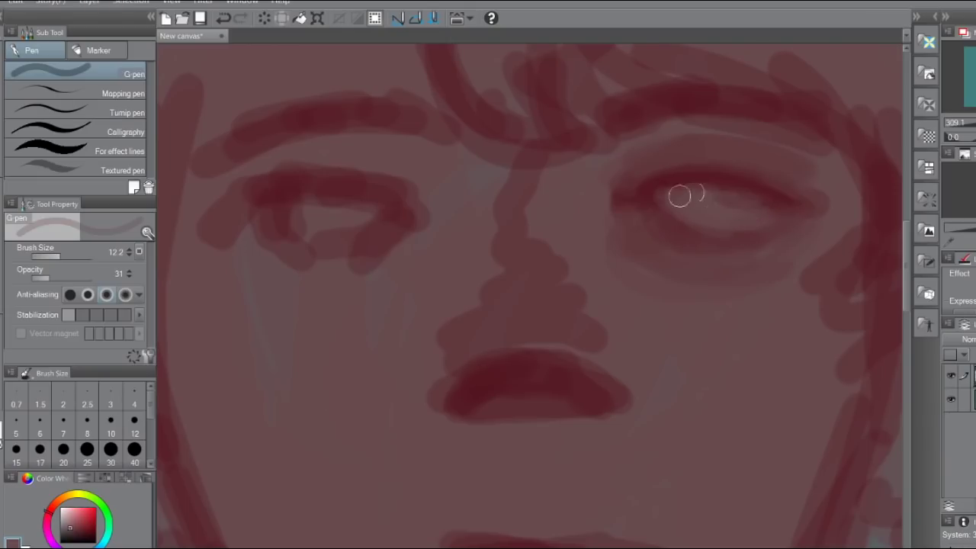
pyautogui.moveTo(730, 177)
pyautogui.mouseDown()
pyautogui.moveTo(687, 179)
pyautogui.moveTo(650, 200)
pyautogui.mouseUp()
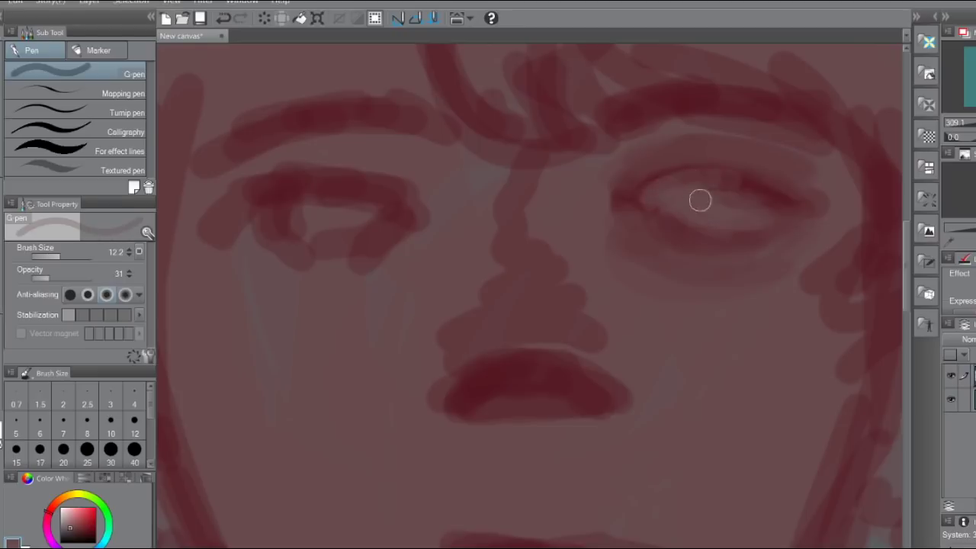
# Darken the right-hand eye's upper lid, extend its outer corner, and refine the light eyeball shape inside
pyautogui.keyDown('alt'); pyautogui.click(757, 179); pyautogui.keyUp('alt')
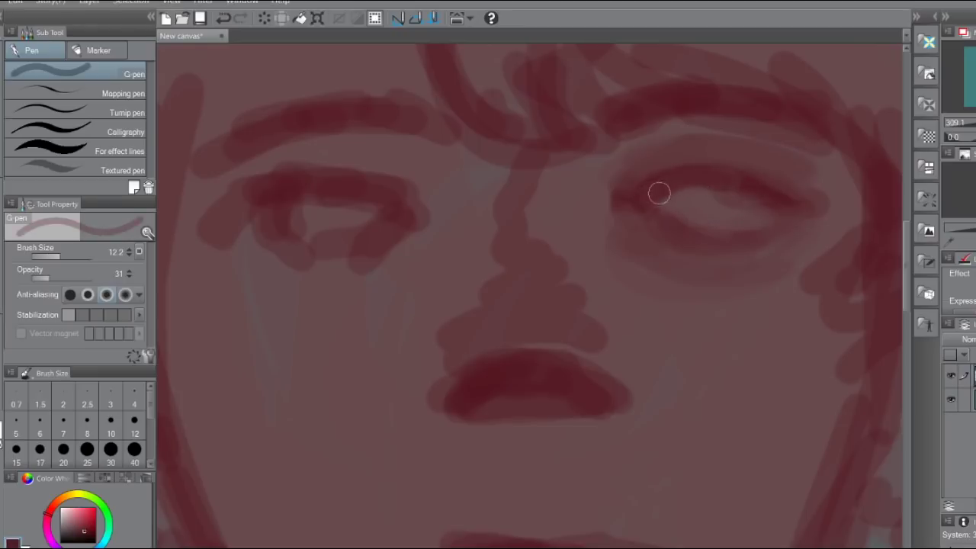
pyautogui.moveTo(758, 191); pyautogui.dragTo(833, 189)
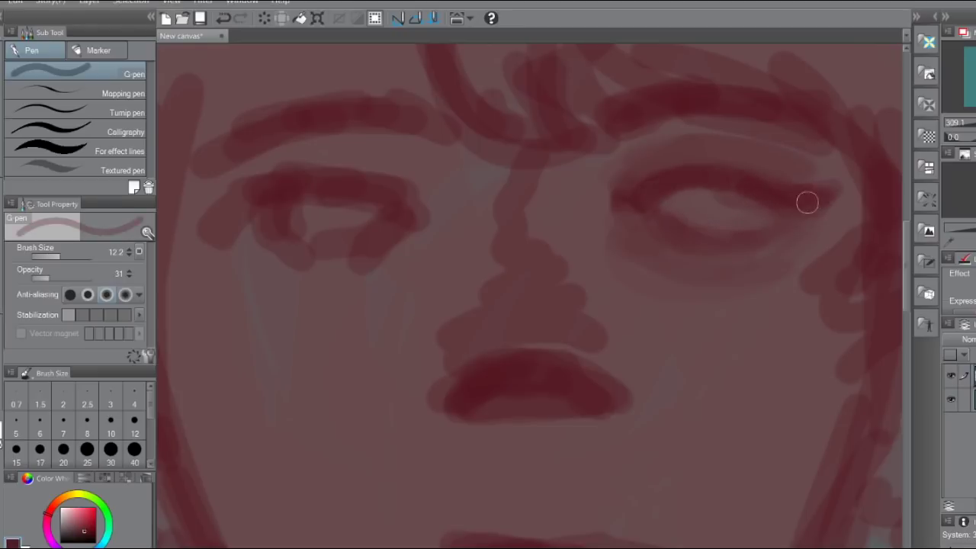
pyautogui.keyDown('alt'); pyautogui.click(738, 253); pyautogui.keyUp('alt')
pyautogui.moveTo(761, 216)
pyautogui.mouseDown()
pyautogui.moveTo(778, 212)
pyautogui.moveTo(771, 197)
pyautogui.moveTo(706, 204)
pyautogui.mouseUp()
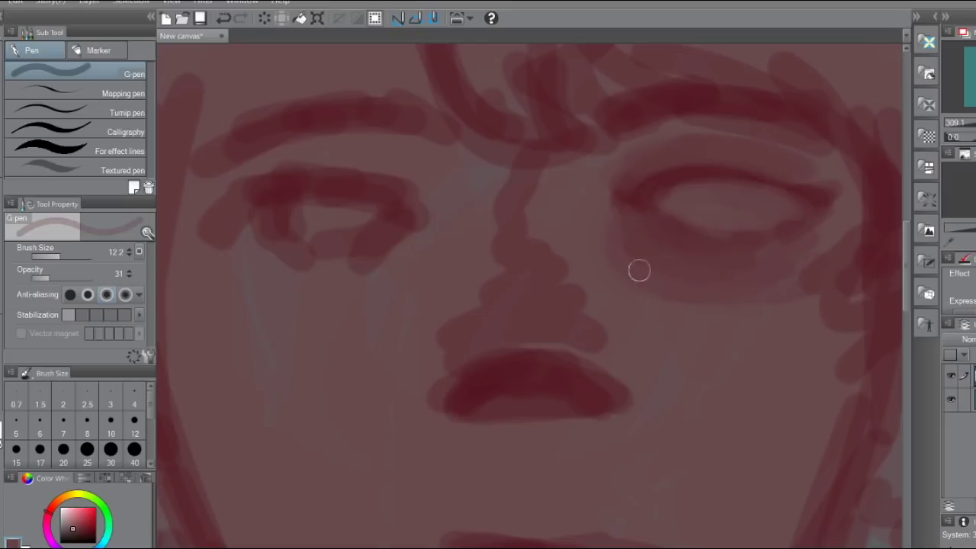
# Blend the shadow under the right-hand eye with sampled tones and paint in its iris
pyautogui.press('alt')
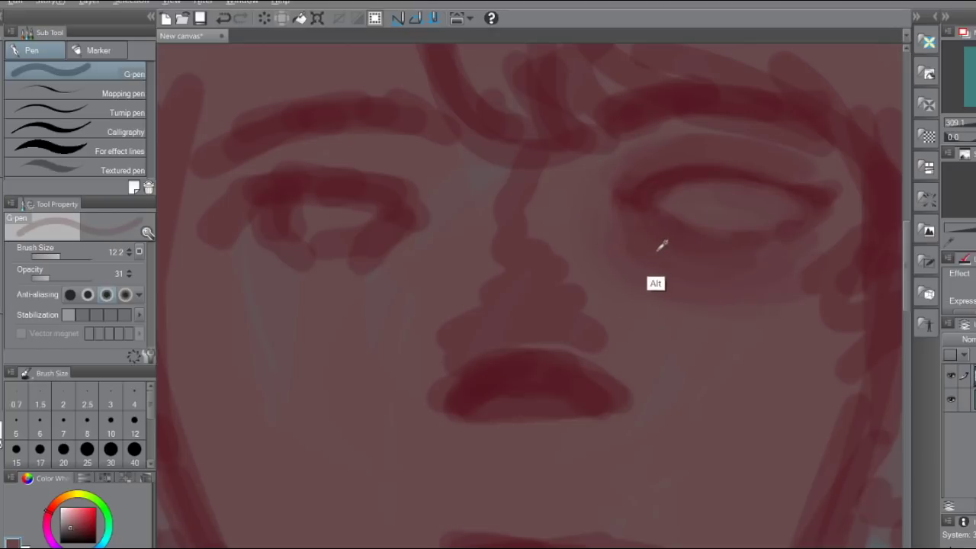
pyautogui.press('alt')
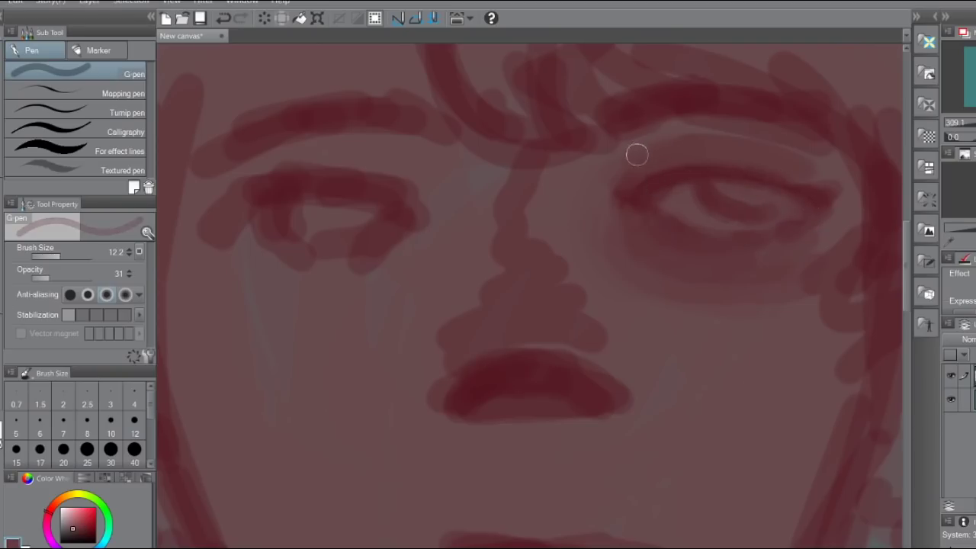
# Sample the dark brow red and paint the eyelid crease above the right-hand eye
pyautogui.keyDown('alt'); pyautogui.click(675, 104); pyautogui.keyUp('alt')
pyautogui.moveTo(640, 154)
pyautogui.mouseDown()
pyautogui.moveTo(727, 133)
pyautogui.moveTo(638, 150)
pyautogui.moveTo(750, 157)
pyautogui.moveTo(784, 142)
pyautogui.mouseUp()
pyautogui.moveTo(705, 153); pyautogui.dragTo(820, 153)
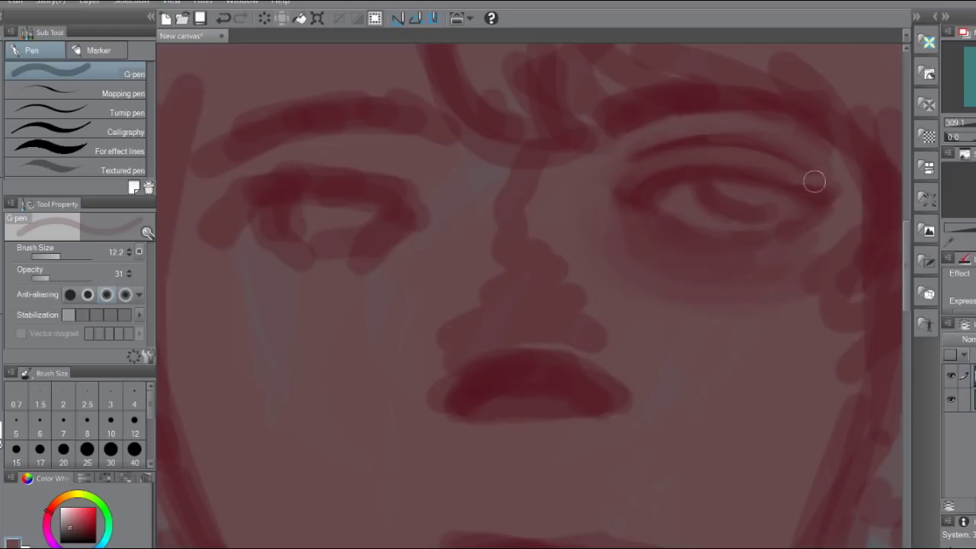
# Thicken the right-hand eyebrow with dark red and cover the stray strokes around its ends with skin tone
pyautogui.keyDown('alt'); pyautogui.click(686, 103); pyautogui.keyUp('alt')
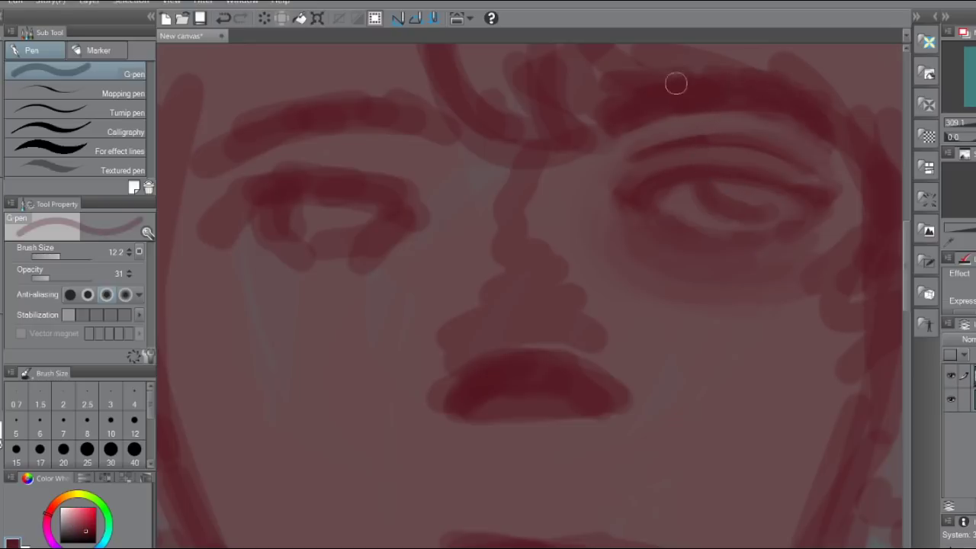
pyautogui.moveTo(686, 183); pyautogui.dragTo(604, 263)
pyautogui.keyDown('alt'); pyautogui.click(607, 118); pyautogui.keyUp('alt')
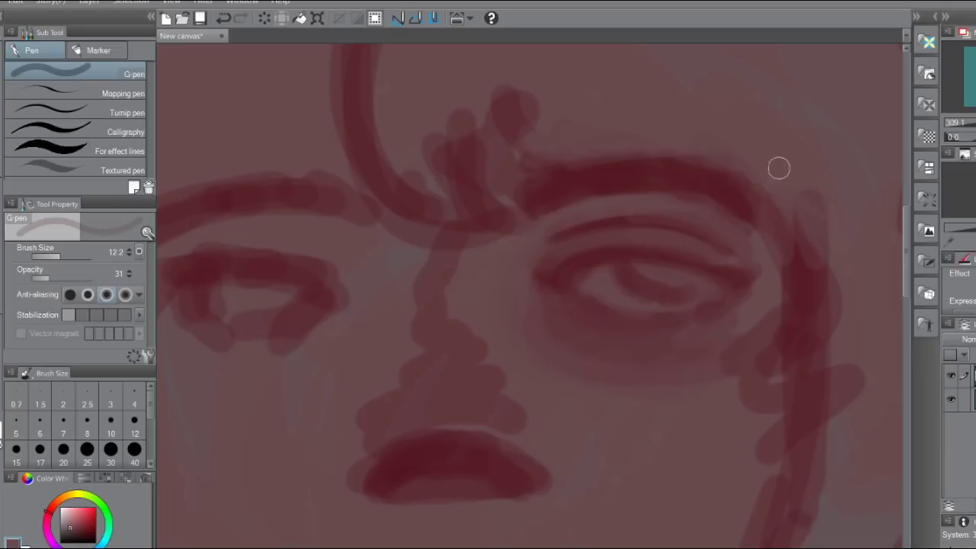
pyautogui.moveTo(786, 185); pyautogui.dragTo(786, 318)
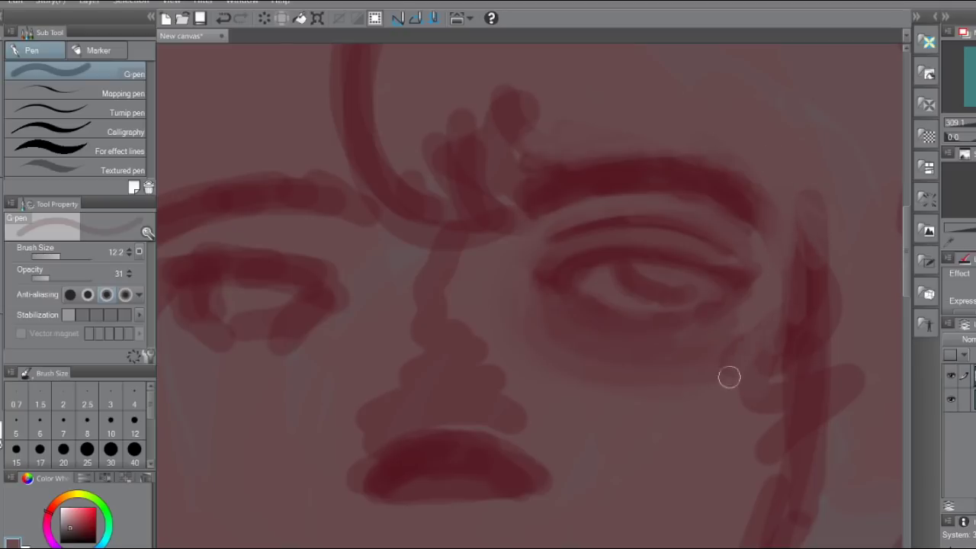
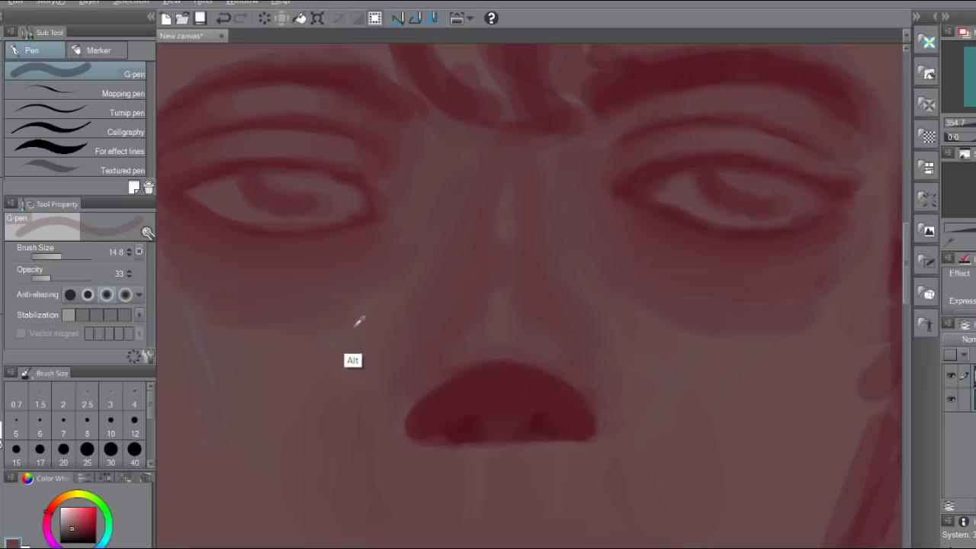
# Blend the sides of the nose into the inner eye corners and upper cheeks with sampled skin tones
pyautogui.moveTo(383, 296); pyautogui.dragTo(436, 188)
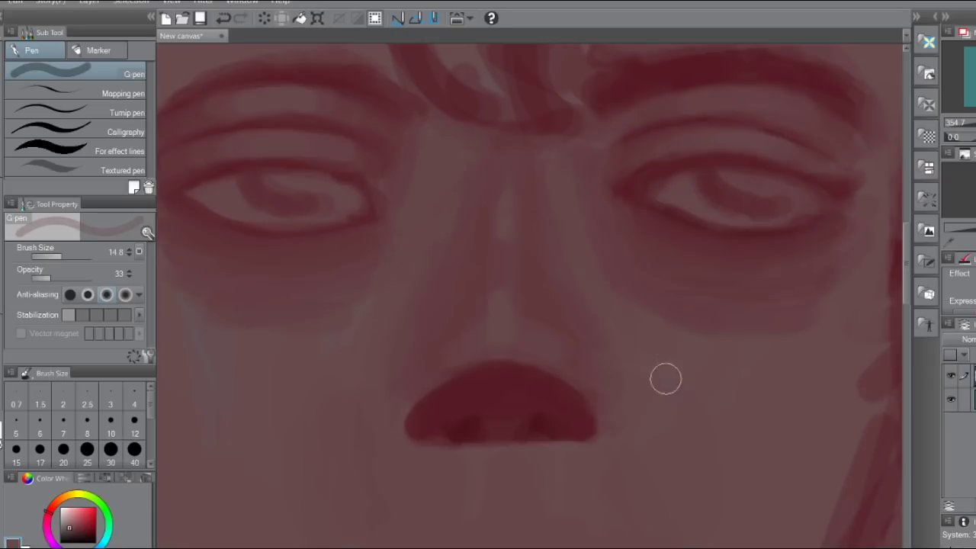
pyautogui.keyDown('alt'); pyautogui.click(555, 275); pyautogui.keyUp('alt')
pyautogui.keyDown('alt'); pyautogui.click(580, 250); pyautogui.keyUp('alt')
pyautogui.keyDown('alt'); pyautogui.click(596, 273); pyautogui.keyUp('alt')
pyautogui.moveTo(590, 169); pyautogui.dragTo(675, 323)
pyautogui.moveTo(591, 192); pyautogui.dragTo(696, 337)
pyautogui.keyDown('alt'); pyautogui.click(425, 223); pyautogui.keyUp('alt')
pyautogui.keyDown('alt'); pyautogui.click(445, 231); pyautogui.keyUp('alt')
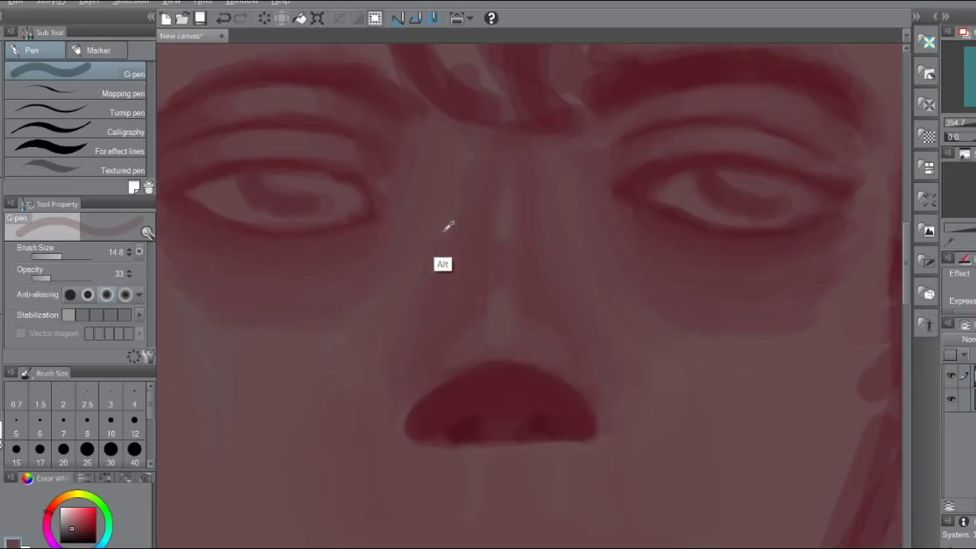
# Soften the outer edges of the nose base with a lighter tone and shade both sides of the nose bridge
pyautogui.keyDown('alt'); pyautogui.click(438, 321); pyautogui.keyUp('alt')
pyautogui.moveTo(408, 418)
pyautogui.mouseDown()
pyautogui.moveTo(444, 357)
pyautogui.moveTo(416, 393)
pyautogui.mouseUp()
pyautogui.moveTo(585, 366); pyautogui.dragTo(596, 422)
pyautogui.keyDown('alt'); pyautogui.click(467, 264); pyautogui.keyUp('alt')
pyautogui.moveTo(493, 177); pyautogui.dragTo(479, 204)
pyautogui.moveTo(528, 238)
pyautogui.mouseDown()
pyautogui.moveTo(534, 171)
pyautogui.moveTo(538, 219)
pyautogui.moveTo(537, 188)
pyautogui.mouseUp()
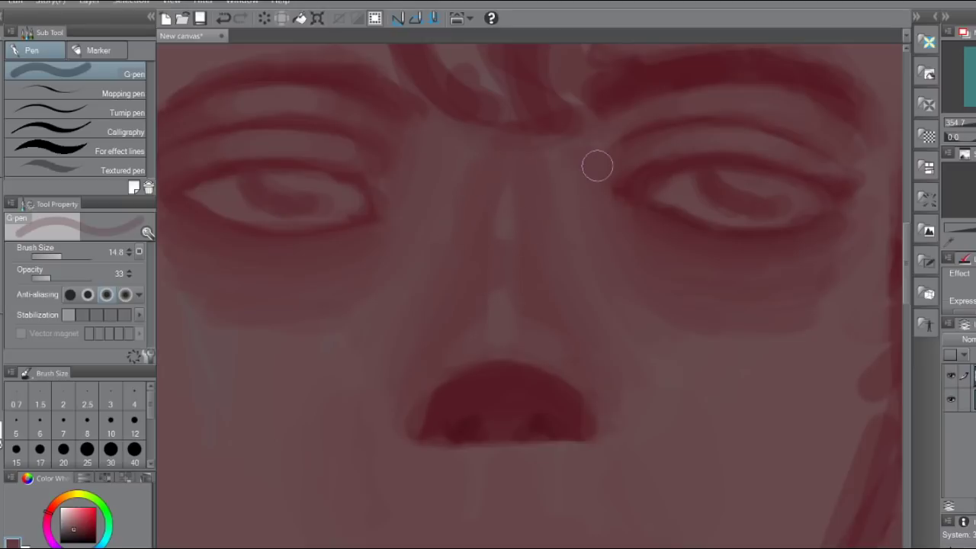
# Sample the dark red of the nose base and repaint its outer corners
pyautogui.keyDown('alt'); pyautogui.click(432, 415); pyautogui.keyUp('alt')
pyautogui.moveTo(434, 415); pyautogui.dragTo(432, 437)
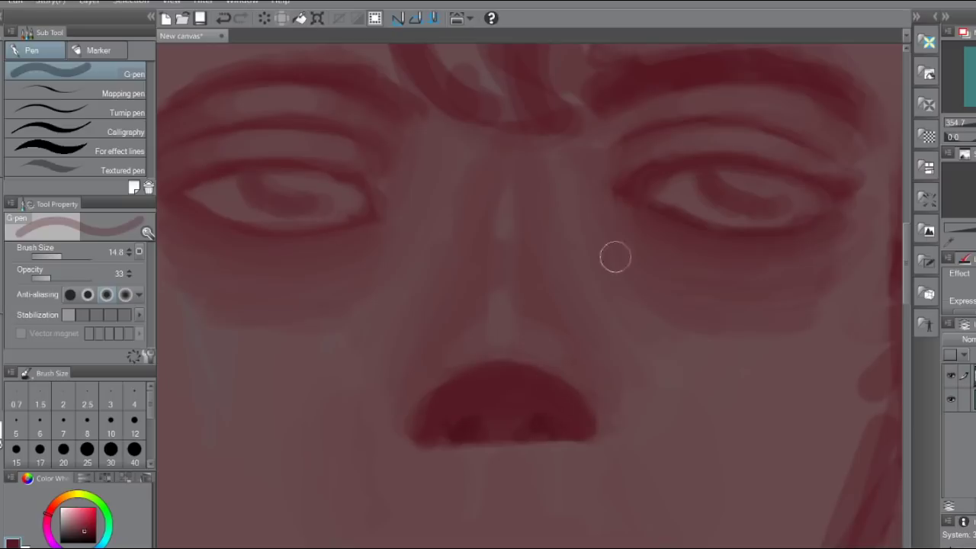
# Sample a lighter tone above the nose base and glaze it over the dark red nose base
pyautogui.keyDown('alt'); pyautogui.click(473, 344); pyautogui.keyUp('alt')
pyautogui.moveTo(502, 341)
pyautogui.mouseDown()
pyautogui.moveTo(566, 361)
pyautogui.moveTo(567, 373)
pyautogui.moveTo(555, 365)
pyautogui.moveTo(453, 387)
pyautogui.moveTo(567, 398)
pyautogui.moveTo(450, 432)
pyautogui.moveTo(582, 449)
pyautogui.moveTo(467, 439)
pyautogui.moveTo(523, 429)
pyautogui.mouseUp()
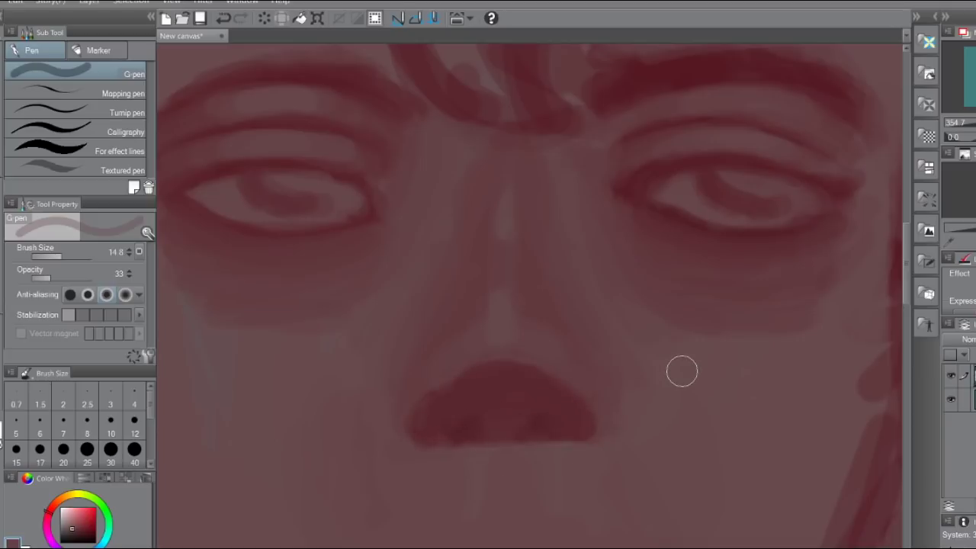
# Reshape the right-hand eyebrow with dark red and trim its edges and inner end with sampled skin tones
pyautogui.hotkey('ctrl', '-')
pyautogui.keyDown('alt'); pyautogui.click(394, 165); pyautogui.keyUp('alt')
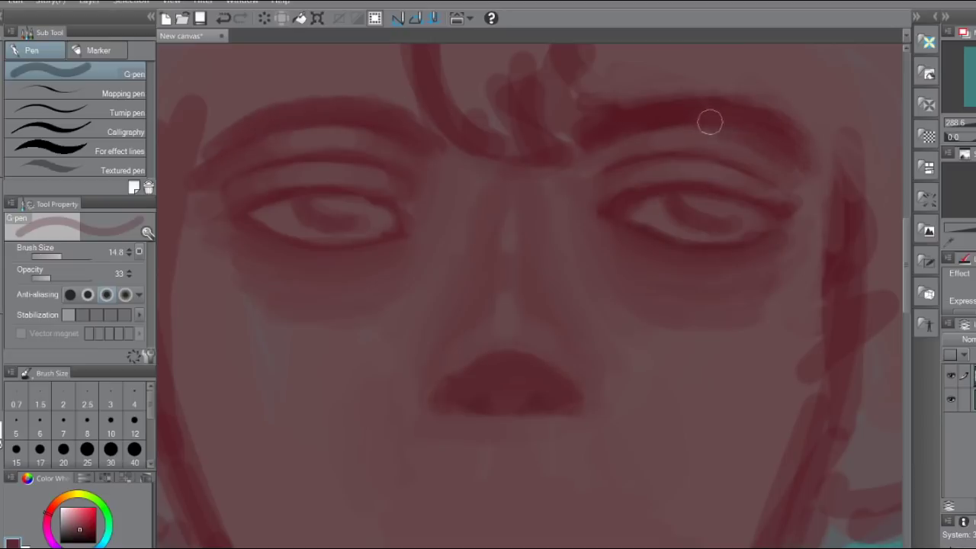
pyautogui.keyDown('alt'); pyautogui.click(667, 178); pyautogui.keyUp('alt')
pyautogui.moveTo(683, 140); pyautogui.dragTo(731, 151)
pyautogui.keyDown('alt'); pyautogui.click(283, 126); pyautogui.keyUp('alt')
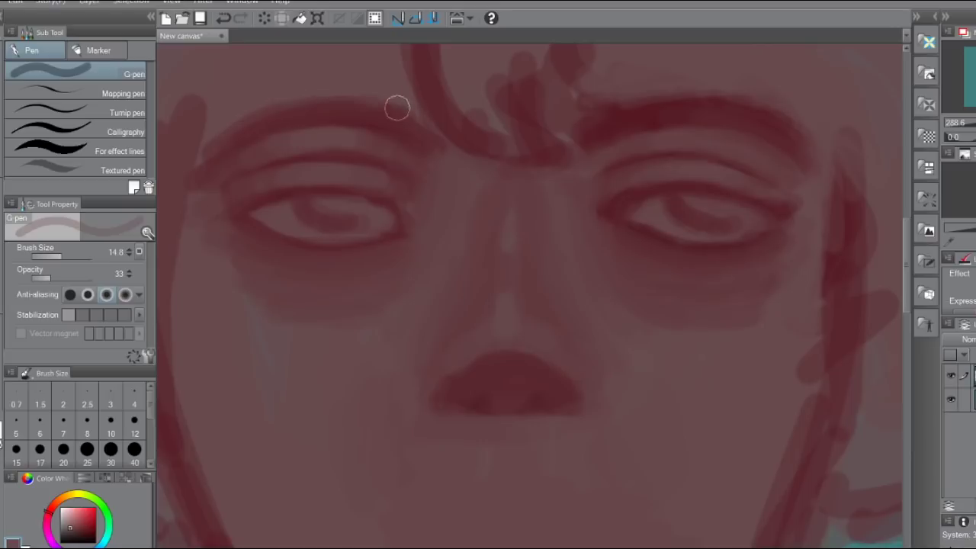
pyautogui.keyDown('alt'); pyautogui.click(373, 145); pyautogui.keyUp('alt')
pyautogui.moveTo(643, 144)
pyautogui.mouseDown()
pyautogui.moveTo(688, 91)
pyautogui.moveTo(808, 114)
pyautogui.mouseUp()
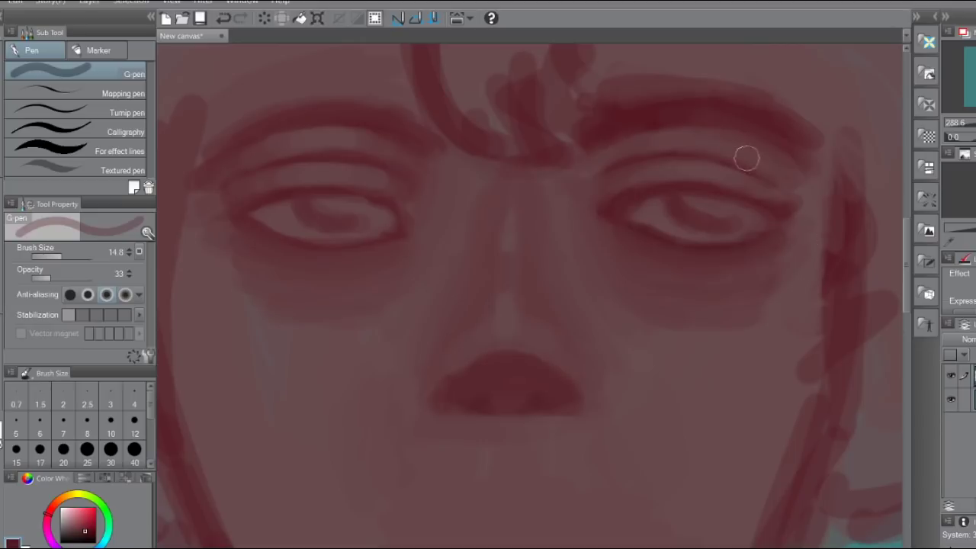
pyautogui.keyDown('alt'); pyautogui.click(661, 63); pyautogui.keyUp('alt')
pyautogui.moveTo(604, 108)
pyautogui.mouseDown()
pyautogui.moveTo(722, 97)
pyautogui.moveTo(702, 96)
pyautogui.moveTo(825, 145)
pyautogui.moveTo(656, 103)
pyautogui.moveTo(581, 133)
pyautogui.moveTo(596, 130)
pyautogui.moveTo(576, 151)
pyautogui.moveTo(584, 155)
pyautogui.moveTo(617, 117)
pyautogui.mouseUp()
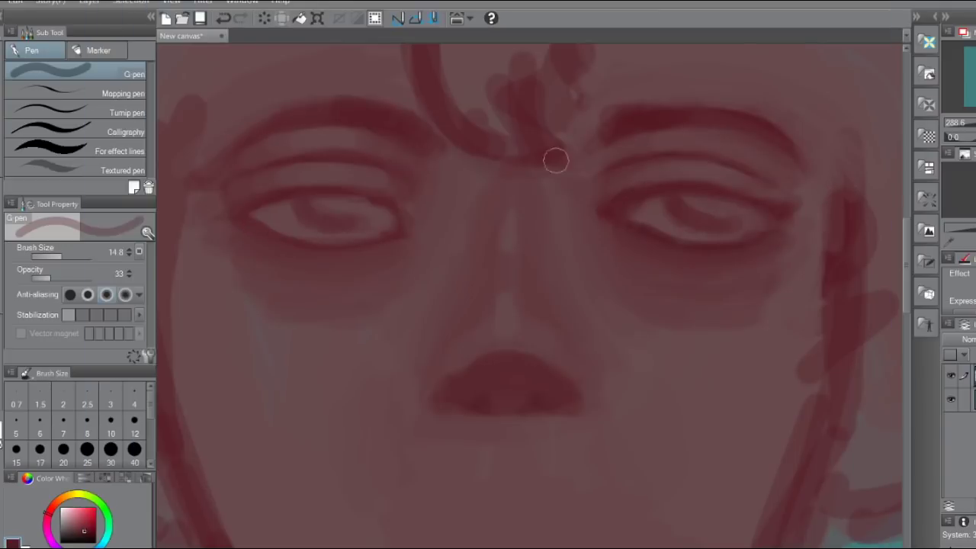
# Fill the inside of the central forelock on the forehead with curved dark red strokes
pyautogui.moveTo(499, 68); pyautogui.dragTo(559, 218)
pyautogui.moveTo(499, 171); pyautogui.dragTo(517, 250)
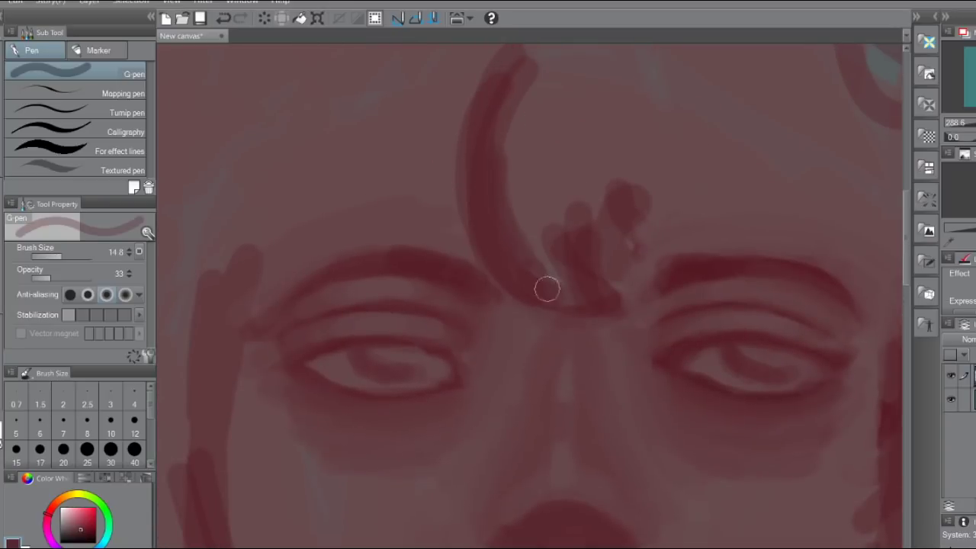
pyautogui.moveTo(559, 275)
pyautogui.mouseDown()
pyautogui.moveTo(516, 181)
pyautogui.moveTo(559, 263)
pyautogui.mouseUp()
pyautogui.click(548, 150)
pyautogui.moveTo(566, 171)
pyautogui.mouseDown()
pyautogui.moveTo(568, 298)
pyautogui.moveTo(556, 263)
pyautogui.mouseUp()
pyautogui.moveTo(585, 120); pyautogui.dragTo(538, 254)
pyautogui.moveTo(556, 124); pyautogui.dragTo(537, 236)
pyautogui.moveTo(570, 96); pyautogui.dragTo(545, 221)
pyautogui.moveTo(581, 79)
pyautogui.mouseDown()
pyautogui.moveTo(540, 127)
pyautogui.moveTo(539, 78)
pyautogui.mouseUp()
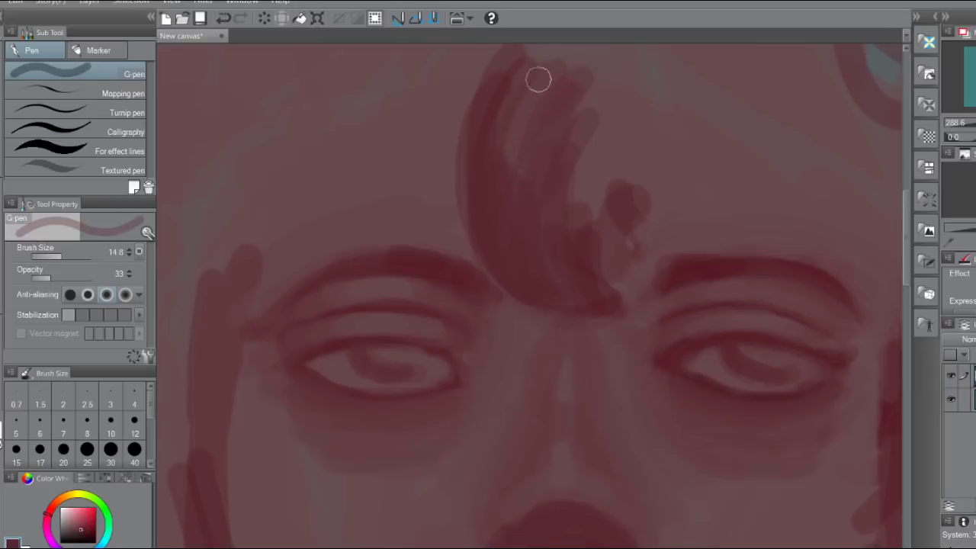
# Widen the forelock toward the right-hand eyebrow with more dark red strands fanning outward
pyautogui.moveTo(536, 122); pyautogui.dragTo(559, 76)
pyautogui.moveTo(586, 151)
pyautogui.mouseDown()
pyautogui.moveTo(578, 222)
pyautogui.moveTo(588, 287)
pyautogui.mouseUp()
pyautogui.moveTo(607, 159)
pyautogui.mouseDown()
pyautogui.moveTo(586, 219)
pyautogui.moveTo(606, 218)
pyautogui.moveTo(609, 242)
pyautogui.mouseUp()
pyautogui.moveTo(657, 142)
pyautogui.mouseDown()
pyautogui.moveTo(618, 238)
pyautogui.moveTo(671, 120)
pyautogui.moveTo(588, 222)
pyautogui.moveTo(586, 209)
pyautogui.moveTo(559, 209)
pyautogui.moveTo(609, 113)
pyautogui.mouseUp()
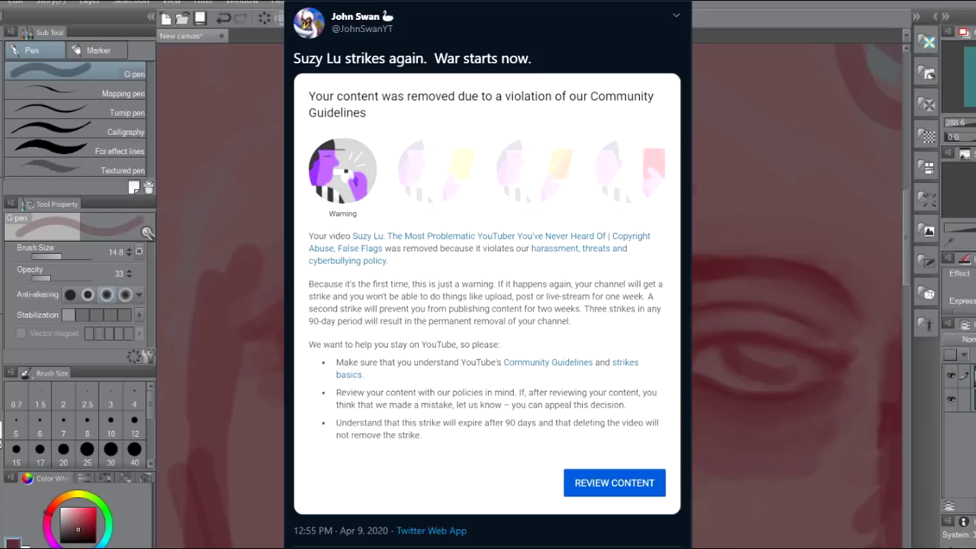
# Paint lighter red highlight strands along the forelock's curved left side and blend them with sampled hair tones
pyautogui.click(68, 528)
pyautogui.keyDown('alt'); pyautogui.click(489, 229); pyautogui.keyUp('alt')
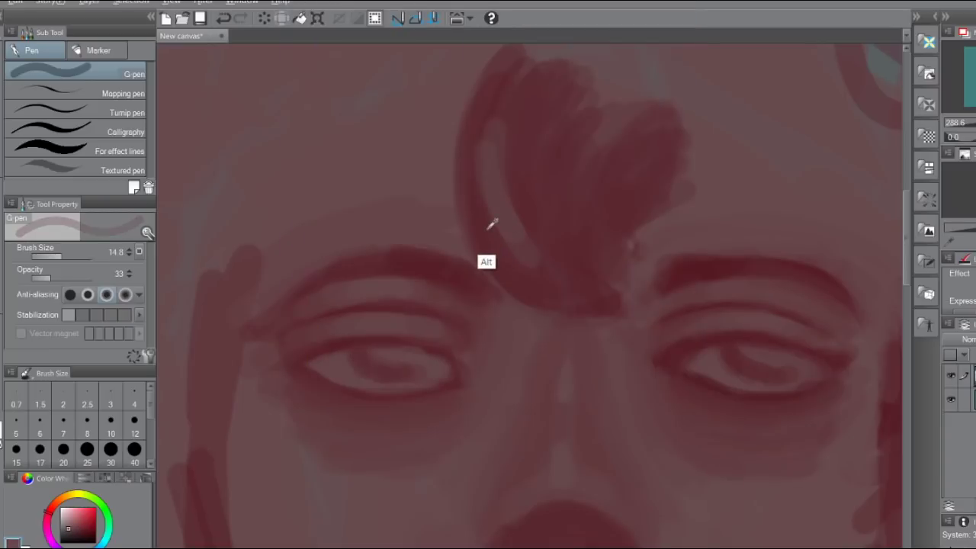
pyautogui.moveTo(493, 235); pyautogui.dragTo(523, 244)
pyautogui.keyDown('alt'); pyautogui.click(501, 207); pyautogui.keyUp('alt')
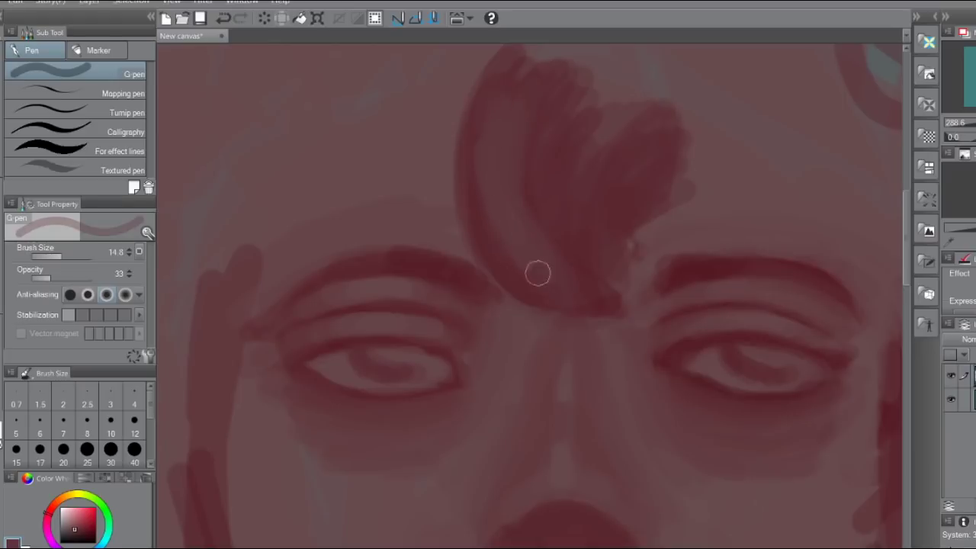
pyautogui.keyDown('alt'); pyautogui.click(560, 160); pyautogui.keyUp('alt')
pyautogui.keyDown('alt'); pyautogui.click(499, 216); pyautogui.keyUp('alt')
pyautogui.moveTo(570, 131); pyautogui.dragTo(614, 253)
pyautogui.keyDown('alt'); pyautogui.click(497, 270); pyautogui.keyUp('alt')
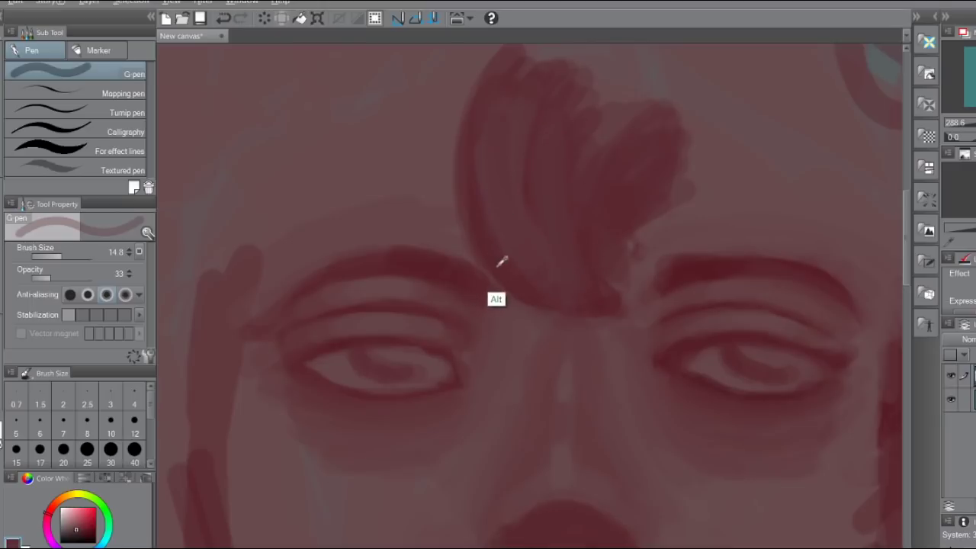
# Darken the middle of the forelock with long dark red strands running from its tip up to the crown
pyautogui.moveTo(593, 264); pyautogui.dragTo(590, 90)
pyautogui.moveTo(591, 293); pyautogui.dragTo(621, 140)
pyautogui.moveTo(575, 239); pyautogui.dragTo(615, 94)
pyautogui.moveTo(598, 260); pyautogui.dragTo(616, 141)
pyautogui.moveTo(602, 280)
pyautogui.mouseDown()
pyautogui.moveTo(661, 149)
pyautogui.moveTo(596, 137)
pyautogui.moveTo(616, 102)
pyautogui.moveTo(585, 117)
pyautogui.moveTo(589, 74)
pyautogui.mouseUp()
# Thicken the forelock's left side and paint a separate clump of dark red fringe strands above the left-hand eyebrow
pyautogui.scroll(1, 530, 343)
pyautogui.scroll(1, 560, 252)
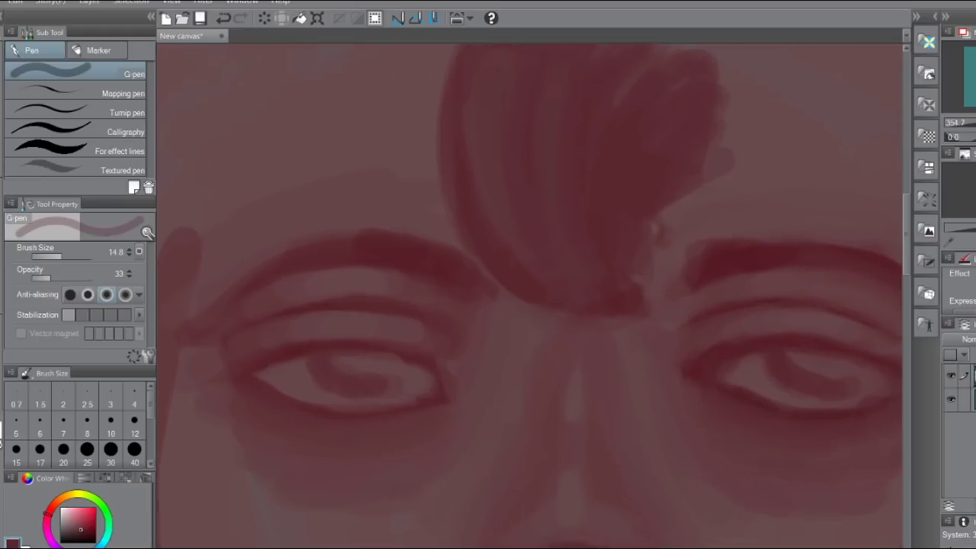
pyautogui.moveTo(560, 251); pyautogui.dragTo(630, 367)
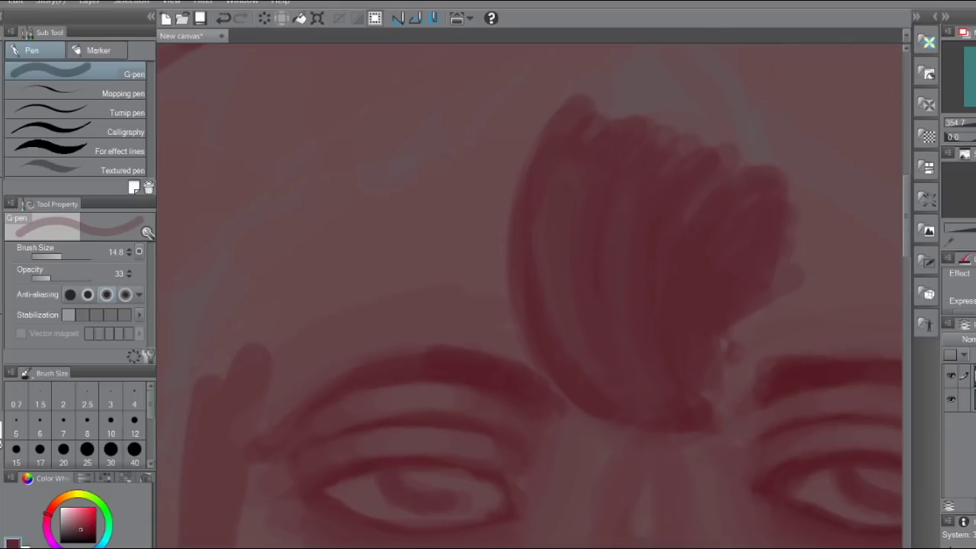
pyautogui.moveTo(525, 305)
pyautogui.mouseDown()
pyautogui.moveTo(575, 83)
pyautogui.moveTo(538, 87)
pyautogui.moveTo(576, 81)
pyautogui.moveTo(486, 222)
pyautogui.moveTo(495, 233)
pyautogui.moveTo(477, 262)
pyautogui.moveTo(462, 167)
pyautogui.moveTo(402, 298)
pyautogui.mouseUp()
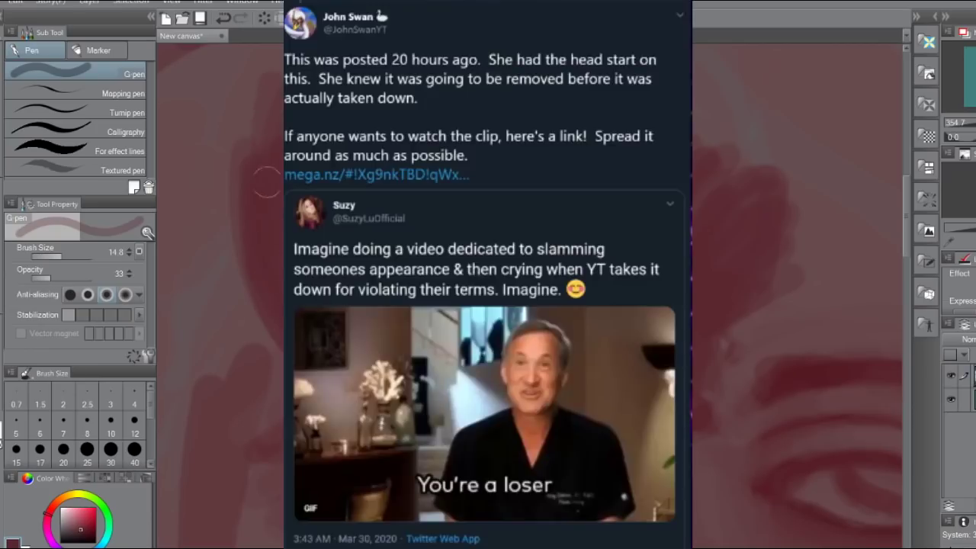
pyautogui.moveTo(267, 180)
pyautogui.mouseDown()
pyautogui.moveTo(268, 343)
pyautogui.moveTo(211, 130)
pyautogui.moveTo(259, 312)
pyautogui.moveTo(218, 176)
pyautogui.mouseUp()
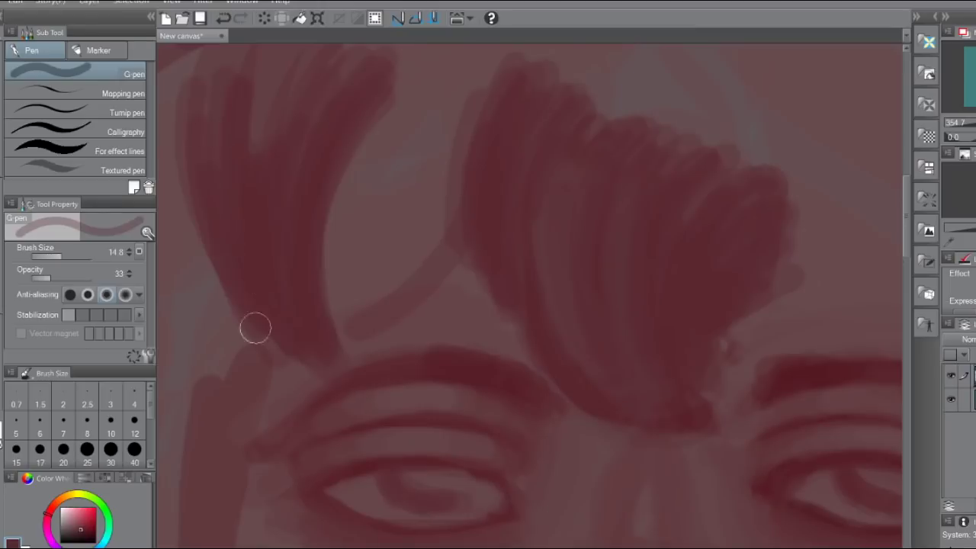
pyautogui.moveTo(256, 327); pyautogui.dragTo(203, 236)
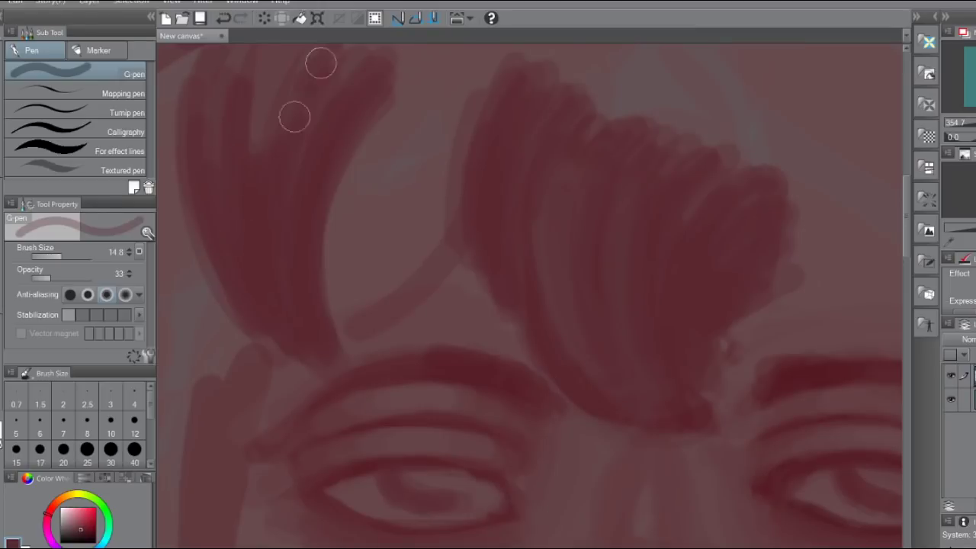
# Fill the gap between the left-hand fringe clump and the forelock with dark red strands
pyautogui.moveTo(388, 72); pyautogui.dragTo(377, 243)
pyautogui.moveTo(353, 81); pyautogui.dragTo(415, 288)
pyautogui.moveTo(355, 50)
pyautogui.mouseDown()
pyautogui.moveTo(342, 54)
pyautogui.moveTo(375, 201)
pyautogui.moveTo(461, 296)
pyautogui.moveTo(436, 218)
pyautogui.moveTo(450, 248)
pyautogui.moveTo(475, 259)
pyautogui.moveTo(450, 102)
pyautogui.moveTo(485, 314)
pyautogui.mouseUp()
pyautogui.moveTo(410, 61)
pyautogui.mouseDown()
pyautogui.moveTo(409, 115)
pyautogui.moveTo(397, 46)
pyautogui.moveTo(387, 320)
pyautogui.mouseUp()
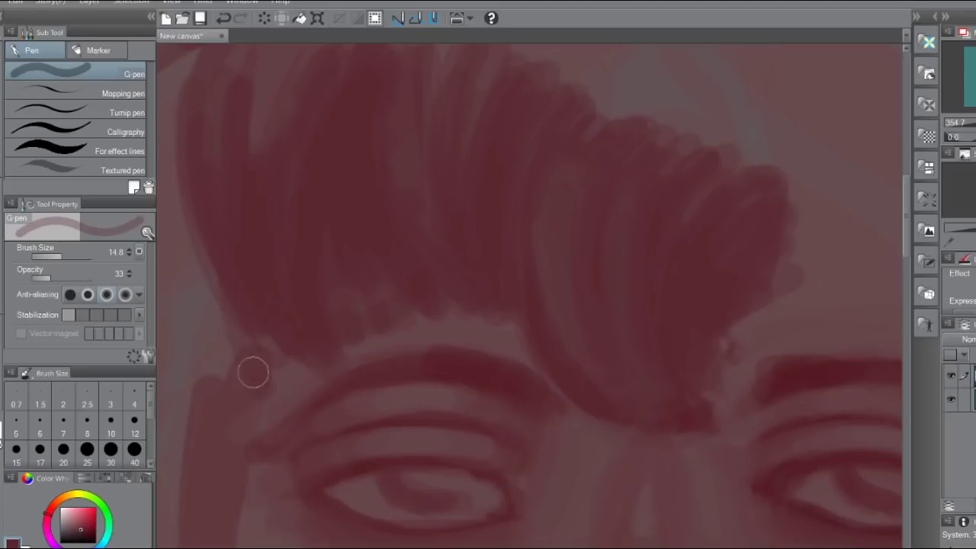
# Extend the dark red hair down the left-hand temple and outward to the head's left outline
pyautogui.moveTo(253, 372)
pyautogui.mouseDown()
pyautogui.moveTo(206, 203)
pyautogui.moveTo(218, 340)
pyautogui.mouseUp()
pyautogui.moveTo(209, 135)
pyautogui.mouseDown()
pyautogui.moveTo(240, 405)
pyautogui.moveTo(285, 284)
pyautogui.mouseUp()
pyautogui.scroll(-6, 530, 296)
pyautogui.scroll(4, 530, 296)
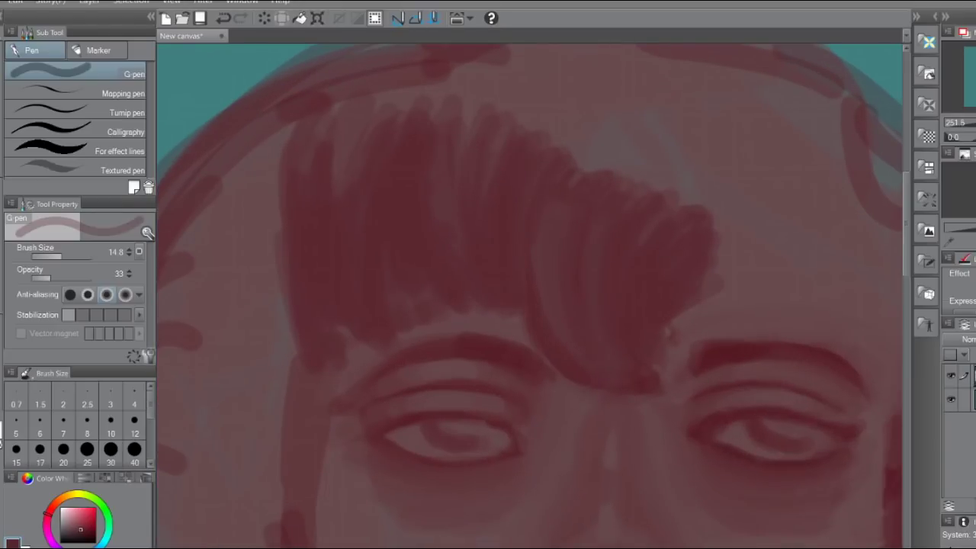
pyautogui.moveTo(301, 305)
pyautogui.mouseDown()
pyautogui.moveTo(289, 254)
pyautogui.moveTo(315, 196)
pyautogui.moveTo(322, 264)
pyautogui.mouseUp()
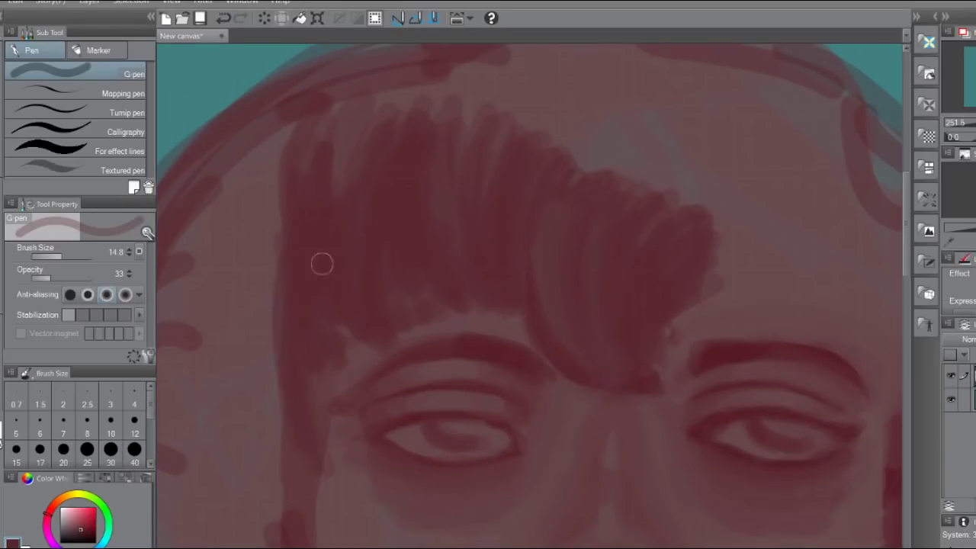
pyautogui.moveTo(335, 214)
pyautogui.mouseDown()
pyautogui.moveTo(277, 427)
pyautogui.moveTo(265, 305)
pyautogui.moveTo(272, 405)
pyautogui.moveTo(254, 292)
pyautogui.mouseUp()
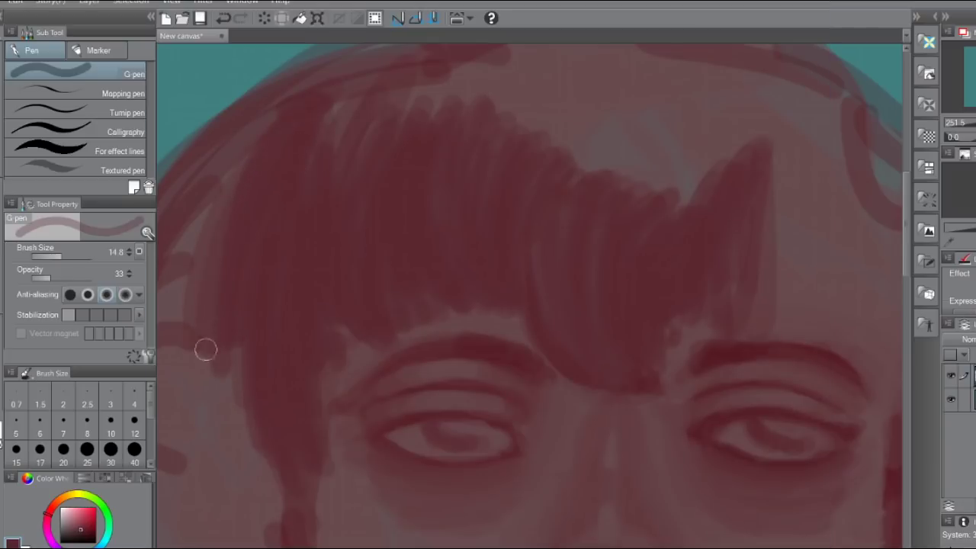
pyautogui.moveTo(247, 154); pyautogui.dragTo(177, 314)
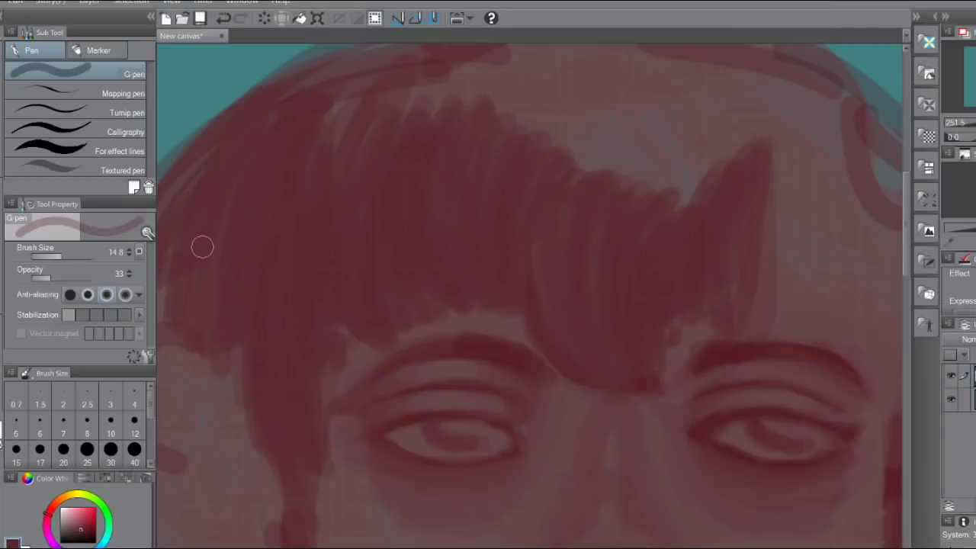
# Paint a pointed dark red lock rising from the forelock to the hair outline at the top of the head
pyautogui.moveTo(533, 244); pyautogui.dragTo(500, 308)
pyautogui.moveTo(539, 215); pyautogui.dragTo(619, 134)
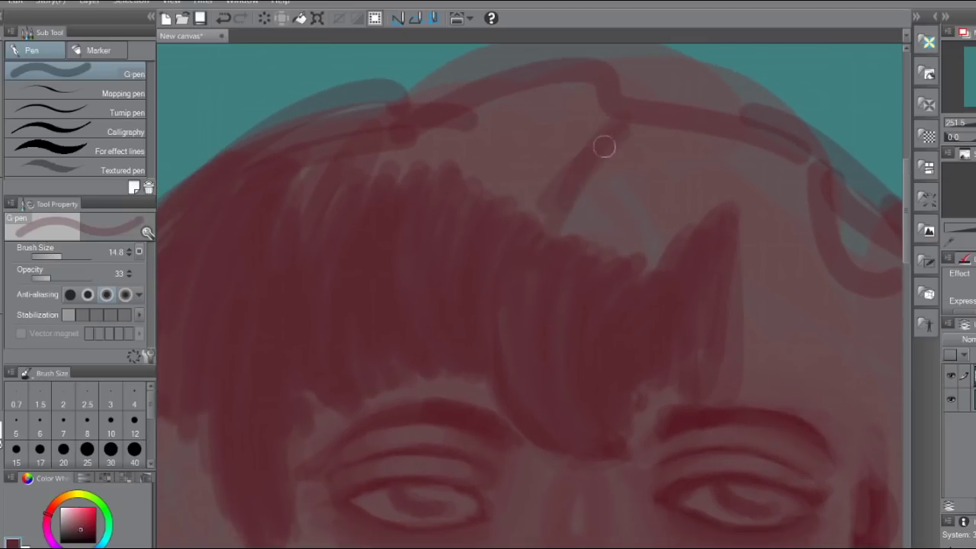
pyautogui.moveTo(545, 289)
pyautogui.mouseDown()
pyautogui.moveTo(601, 155)
pyautogui.moveTo(637, 114)
pyautogui.mouseUp()
pyautogui.moveTo(591, 243)
pyautogui.mouseDown()
pyautogui.moveTo(641, 119)
pyautogui.moveTo(610, 320)
pyautogui.mouseUp()
pyautogui.moveTo(644, 131); pyautogui.dragTo(619, 263)
pyautogui.moveTo(637, 162); pyautogui.dragTo(628, 249)
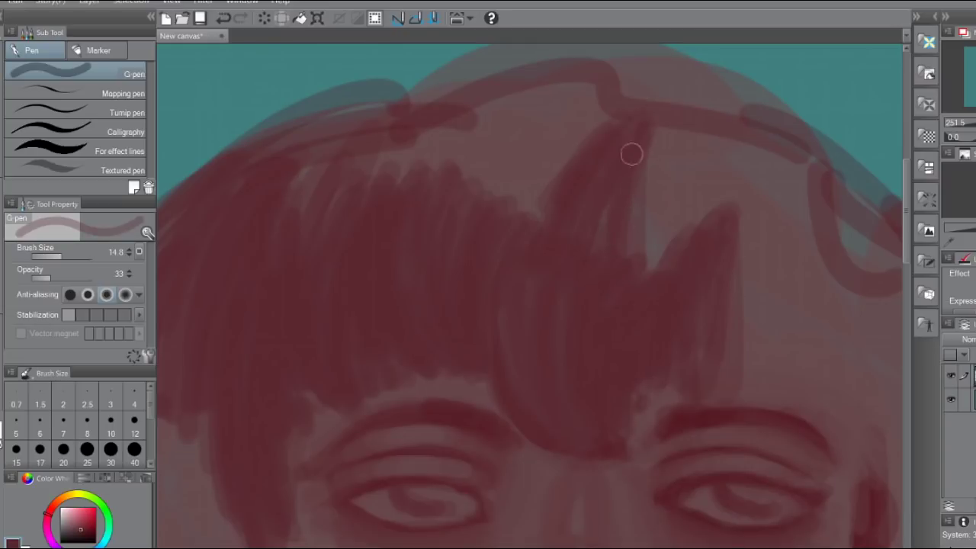
# Fill the crown between the fringe and the top hair outline with overlapping dark red strands
pyautogui.moveTo(547, 314); pyautogui.dragTo(610, 118)
pyautogui.moveTo(502, 274); pyautogui.dragTo(563, 153)
pyautogui.moveTo(486, 274)
pyautogui.mouseDown()
pyautogui.moveTo(502, 218)
pyautogui.moveTo(539, 175)
pyautogui.mouseUp()
pyautogui.moveTo(525, 202)
pyautogui.mouseDown()
pyautogui.moveTo(575, 150)
pyautogui.moveTo(555, 126)
pyautogui.moveTo(573, 111)
pyautogui.mouseUp()
pyautogui.moveTo(467, 238); pyautogui.dragTo(489, 134)
pyautogui.moveTo(473, 221); pyautogui.dragTo(497, 111)
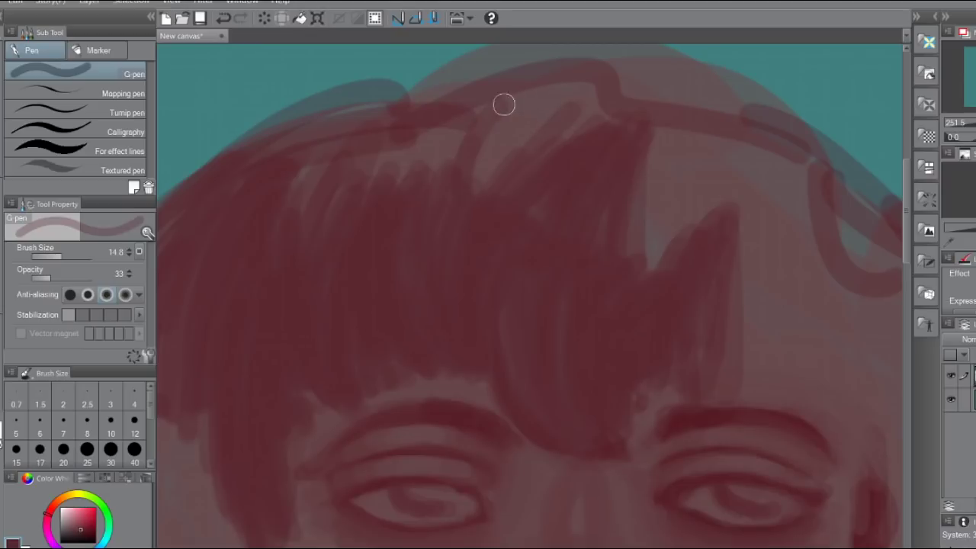
pyautogui.moveTo(475, 207); pyautogui.dragTo(514, 120)
pyautogui.moveTo(515, 223)
pyautogui.mouseDown()
pyautogui.moveTo(554, 160)
pyautogui.moveTo(488, 176)
pyautogui.mouseUp()
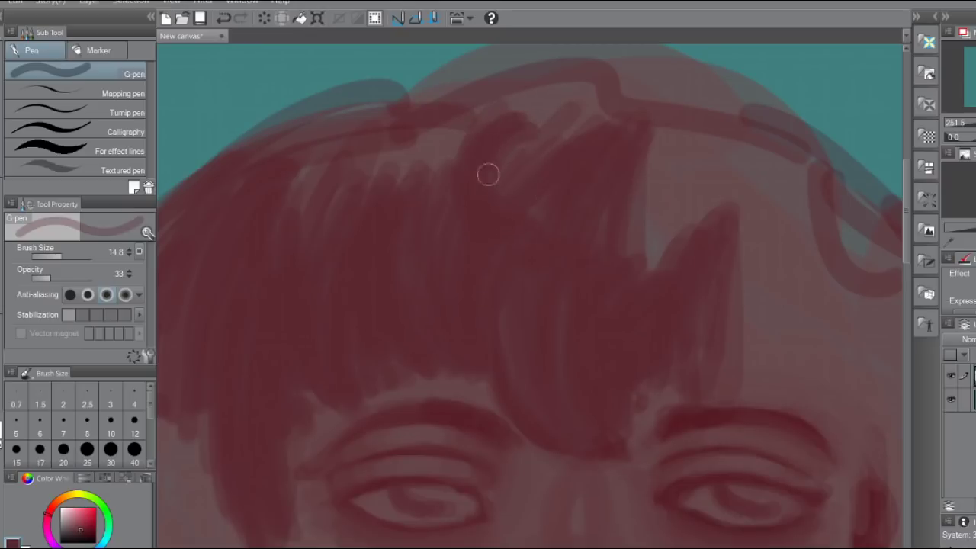
pyautogui.moveTo(280, 128); pyautogui.dragTo(333, 108)
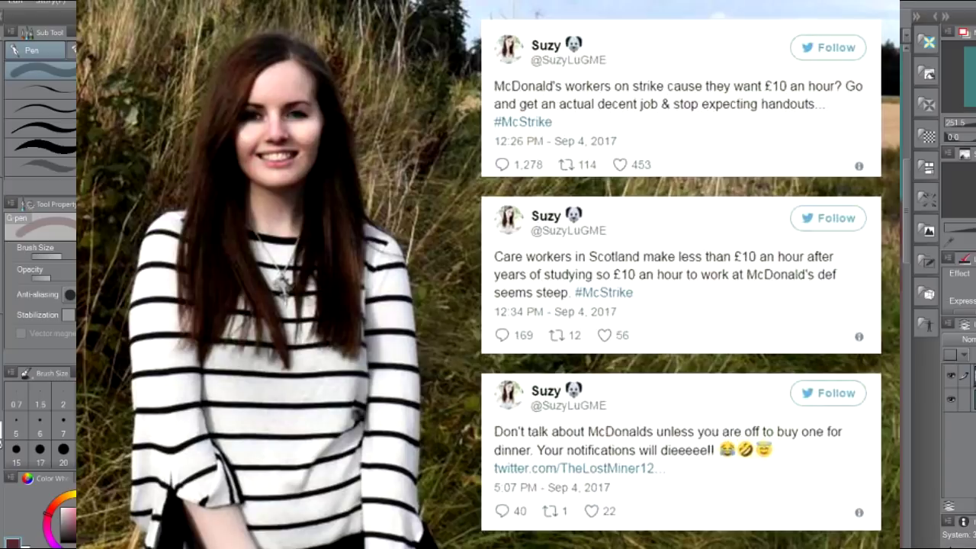
# Brighten the highlight on the nose bridge and lighten the top centre of the nose base with sampled tones
pyautogui.scroll(-5, 488, 275)
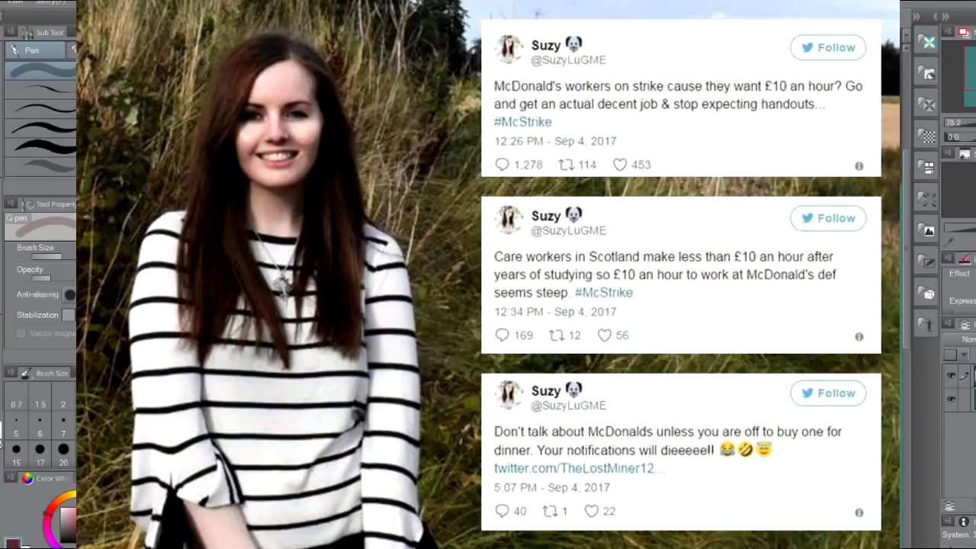
pyautogui.scroll(3, 530, 296)
pyautogui.scroll(2, 529, 296)
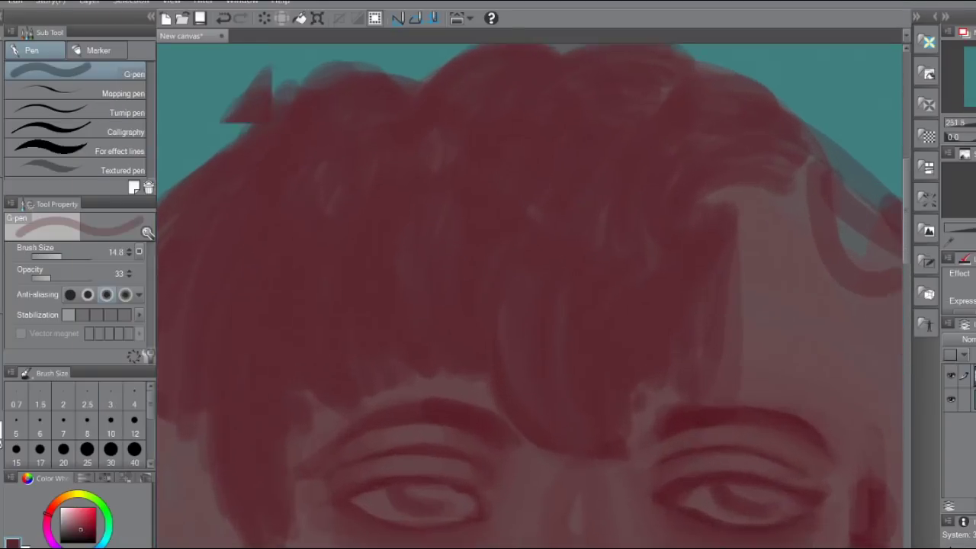
pyautogui.scroll(2, 530, 296)
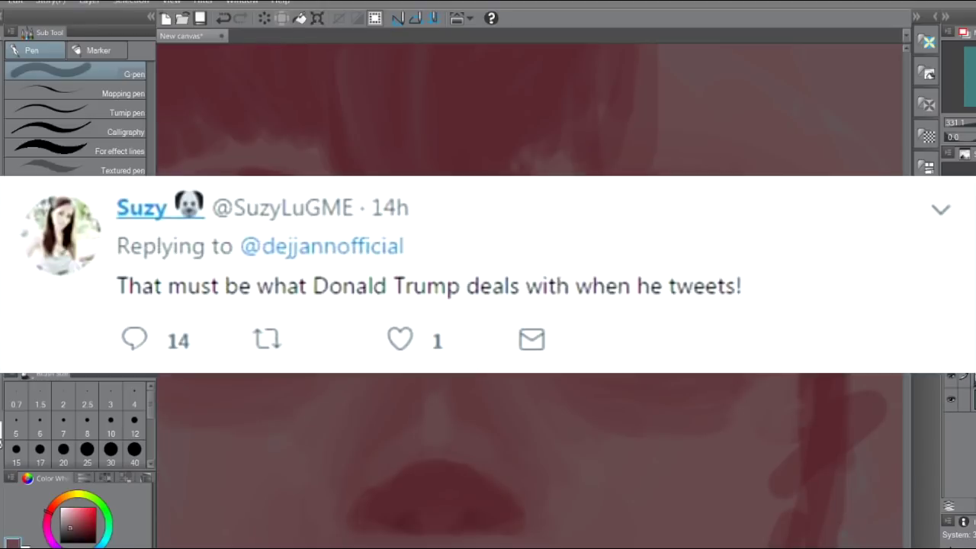
pyautogui.keyDown('alt'); pyautogui.click(817, 383); pyautogui.keyUp('alt')
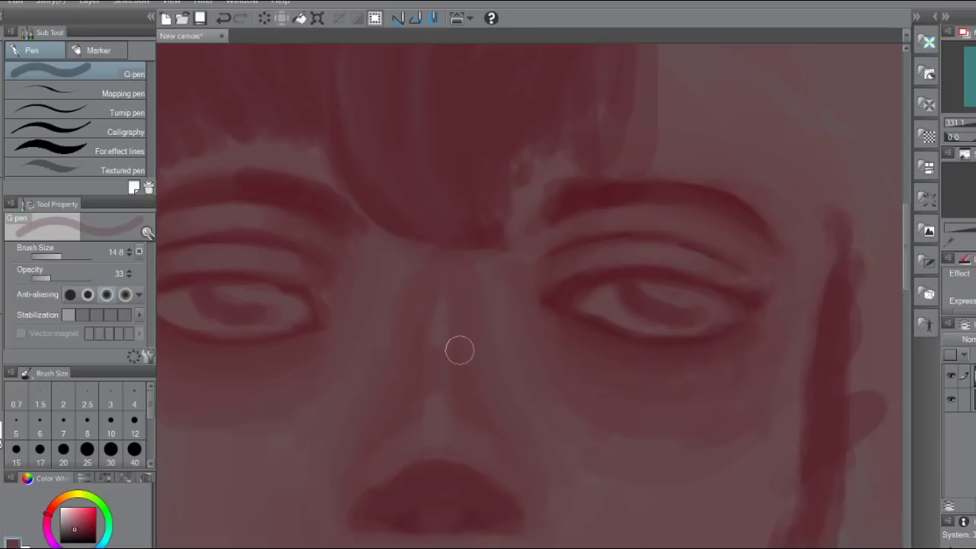
pyautogui.press('alt')
pyautogui.keyDown('alt'); pyautogui.click(437, 339); pyautogui.keyUp('alt')
pyautogui.moveTo(439, 370); pyautogui.dragTo(438, 330)
pyautogui.keyDown('alt'); pyautogui.click(406, 457); pyautogui.keyUp('alt')
pyautogui.moveTo(405, 456)
pyautogui.mouseDown()
pyautogui.moveTo(459, 460)
pyautogui.moveTo(397, 465)
pyautogui.moveTo(443, 462)
pyautogui.moveTo(413, 468)
pyautogui.mouseUp()
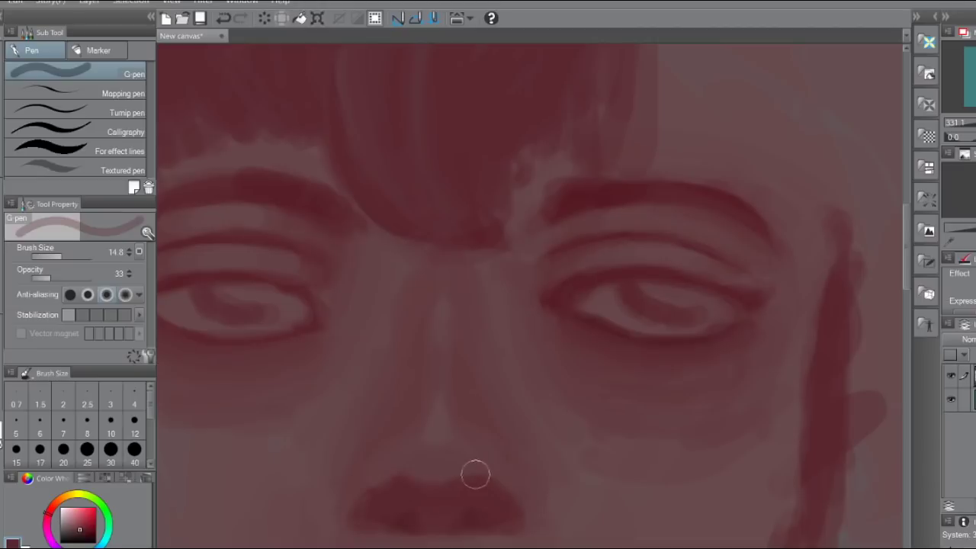
# Refine the nose base with sampled reds, lightening the area between the nostrils and trimming its outer corner
pyautogui.keyDown('alt'); pyautogui.click(374, 508); pyautogui.keyUp('alt')
pyautogui.keyDown('alt'); pyautogui.click(427, 463); pyautogui.keyUp('alt')
pyautogui.keyDown('alt'); pyautogui.click(442, 509); pyautogui.keyUp('alt')
pyautogui.moveTo(470, 522); pyautogui.dragTo(420, 520)
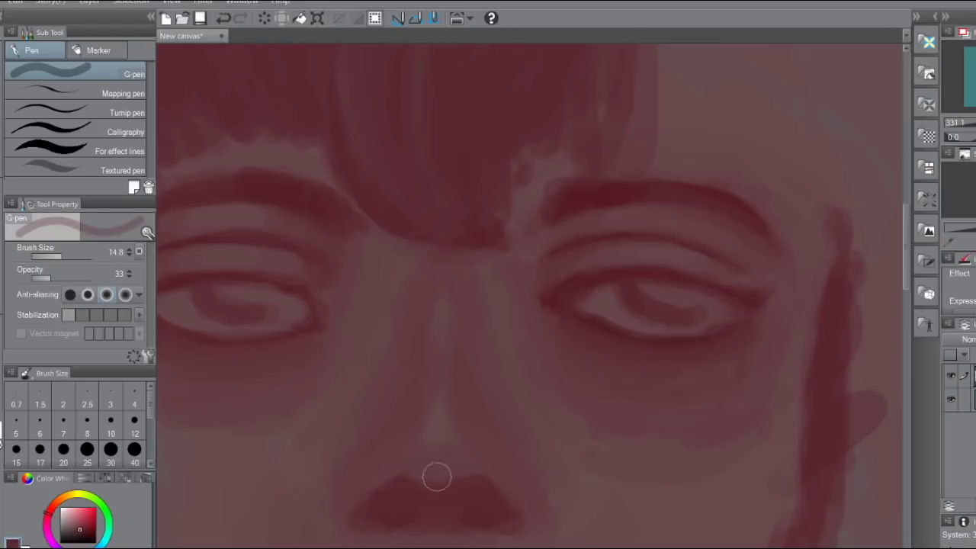
pyautogui.keyDown('alt'); pyautogui.click(313, 527); pyautogui.keyUp('alt')
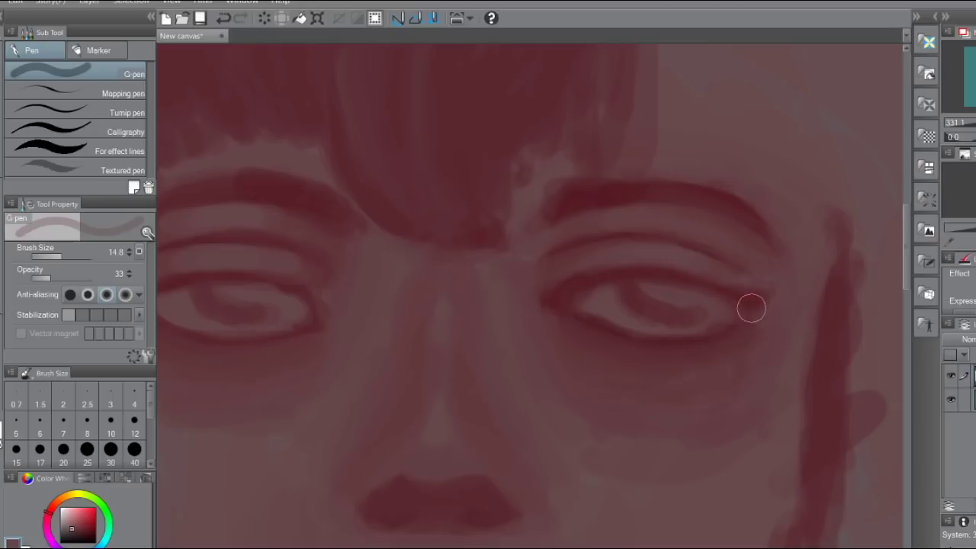
# Paint wide dark red strands down the right-hand side of the face to form the sideburn toward the jaw
pyautogui.moveTo(972, 76); pyautogui.dragTo(975, 75)
pyautogui.keyDown('alt'); pyautogui.click(770, 302); pyautogui.keyUp('alt')
pyautogui.moveTo(781, 237); pyautogui.dragTo(801, 329)
pyautogui.moveTo(792, 197)
pyautogui.mouseDown()
pyautogui.moveTo(786, 277)
pyautogui.moveTo(813, 270)
pyautogui.moveTo(797, 401)
pyautogui.mouseUp()
pyautogui.moveTo(821, 244)
pyautogui.mouseDown()
pyautogui.moveTo(786, 389)
pyautogui.moveTo(732, 514)
pyautogui.moveTo(754, 532)
pyautogui.mouseUp()
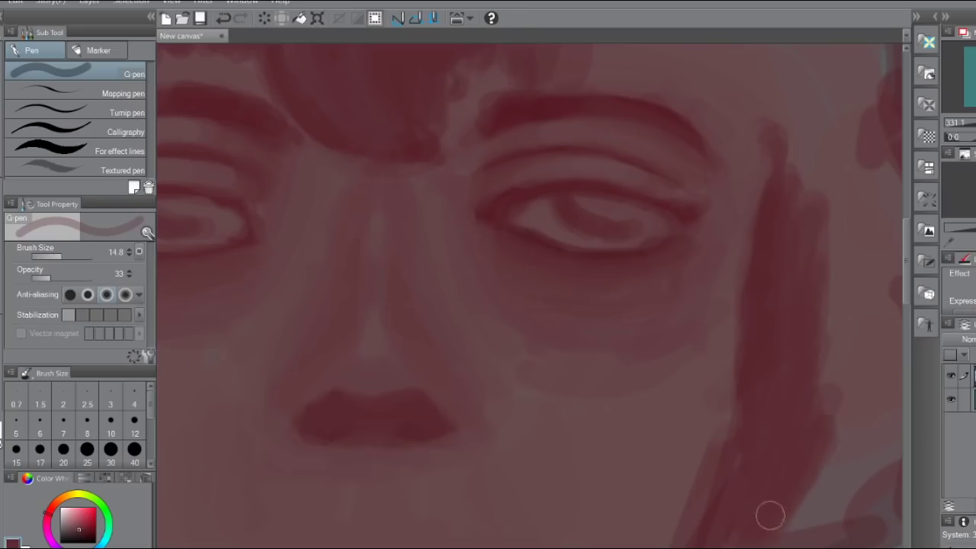
pyautogui.moveTo(769, 514)
pyautogui.mouseDown()
pyautogui.moveTo(828, 459)
pyautogui.moveTo(811, 529)
pyautogui.moveTo(836, 434)
pyautogui.mouseUp()
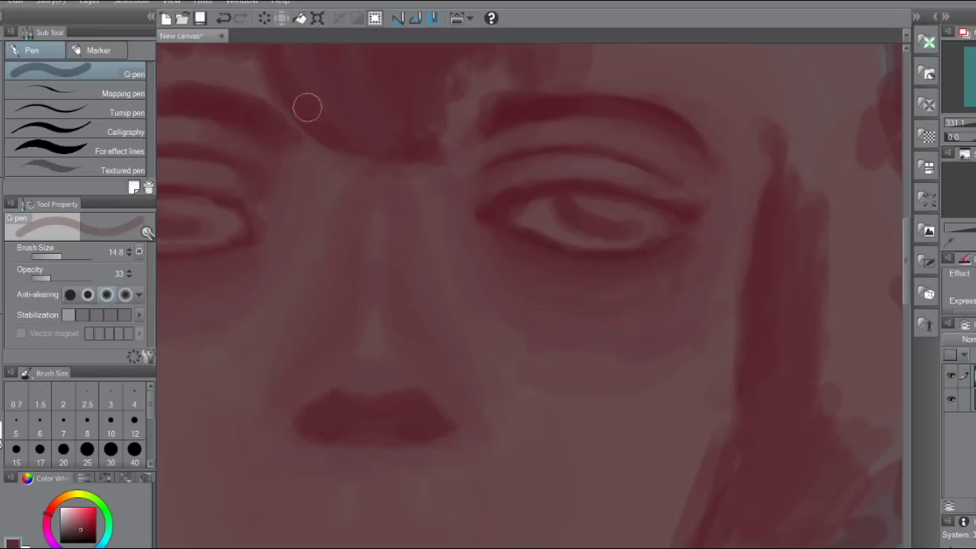
# Widen the sideburn beside the right-hand eye with long vertical strands in sampled lighter and darker reds
pyautogui.keyDown('alt'); pyautogui.click(837, 340); pyautogui.keyUp('alt')
pyautogui.moveTo(784, 260); pyautogui.dragTo(772, 392)
pyautogui.keyDown('alt'); pyautogui.click(798, 329); pyautogui.keyUp('alt')
pyautogui.moveTo(798, 274); pyautogui.dragTo(767, 442)
pyautogui.moveTo(784, 303)
pyautogui.mouseDown()
pyautogui.moveTo(776, 377)
pyautogui.moveTo(786, 374)
pyautogui.moveTo(778, 509)
pyautogui.mouseUp()
pyautogui.moveTo(853, 347); pyautogui.dragTo(830, 458)
pyautogui.moveTo(838, 255); pyautogui.dragTo(819, 449)
pyautogui.moveTo(852, 352); pyautogui.dragTo(866, 454)
pyautogui.keyDown('alt'); pyautogui.click(812, 331); pyautogui.keyUp('alt')
pyautogui.moveTo(816, 332); pyautogui.dragTo(805, 409)
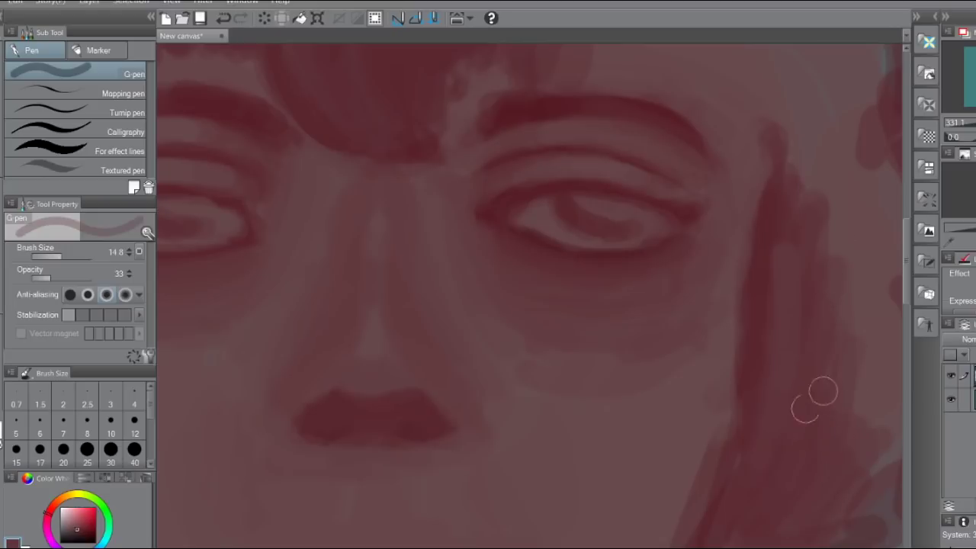
pyautogui.keyDown('alt'); pyautogui.click(759, 292); pyautogui.keyUp('alt')
pyautogui.moveTo(795, 178)
pyautogui.mouseDown()
pyautogui.moveTo(748, 306)
pyautogui.moveTo(765, 325)
pyautogui.mouseUp()
pyautogui.moveTo(822, 199); pyautogui.dragTo(779, 362)
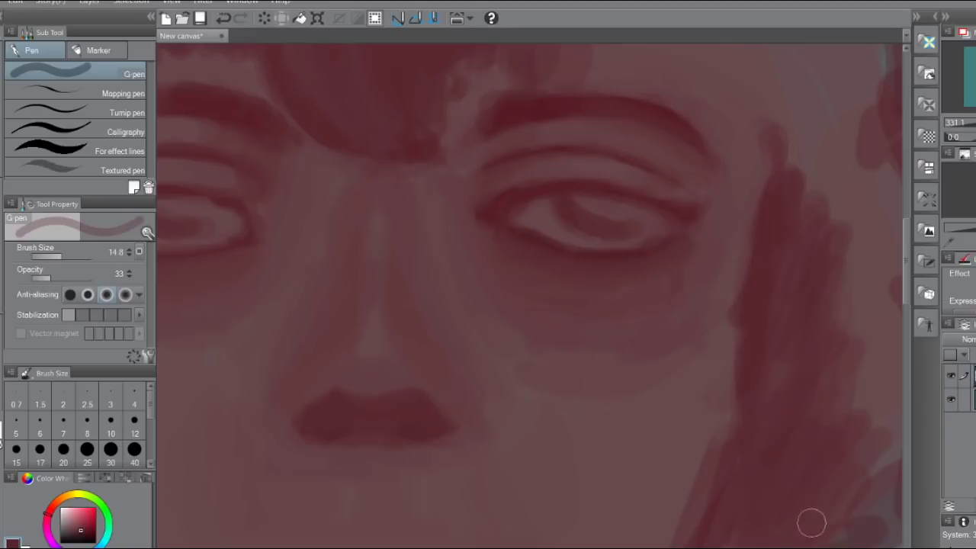
# Fill the gap between the right-hand sideburn and the outer hair outline with long upward dark red strands
pyautogui.moveTo(863, 404); pyautogui.dragTo(889, 278)
pyautogui.moveTo(860, 379); pyautogui.dragTo(889, 243)
pyautogui.moveTo(869, 335); pyautogui.dragTo(884, 213)
pyautogui.moveTo(847, 385); pyautogui.dragTo(885, 194)
pyautogui.moveTo(807, 426); pyautogui.dragTo(868, 221)
pyautogui.moveTo(824, 381); pyautogui.dragTo(893, 191)
pyautogui.moveTo(800, 366); pyautogui.dragTo(880, 102)
pyautogui.moveTo(808, 190); pyautogui.dragTo(854, 100)
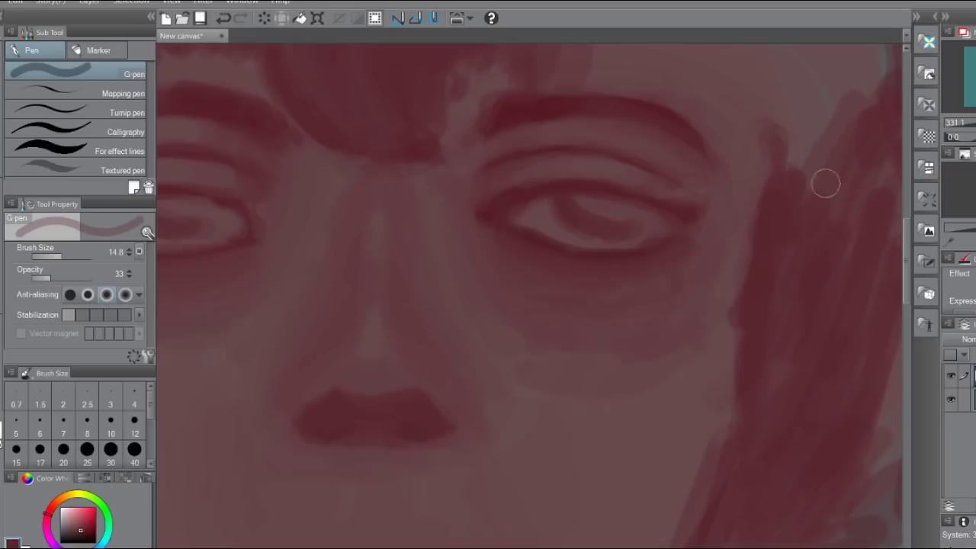
# Extend the fringe across the bare forehead above the right-hand brow with dark red strands reaching the temple
pyautogui.moveTo(975, 74); pyautogui.dragTo(975, 69)
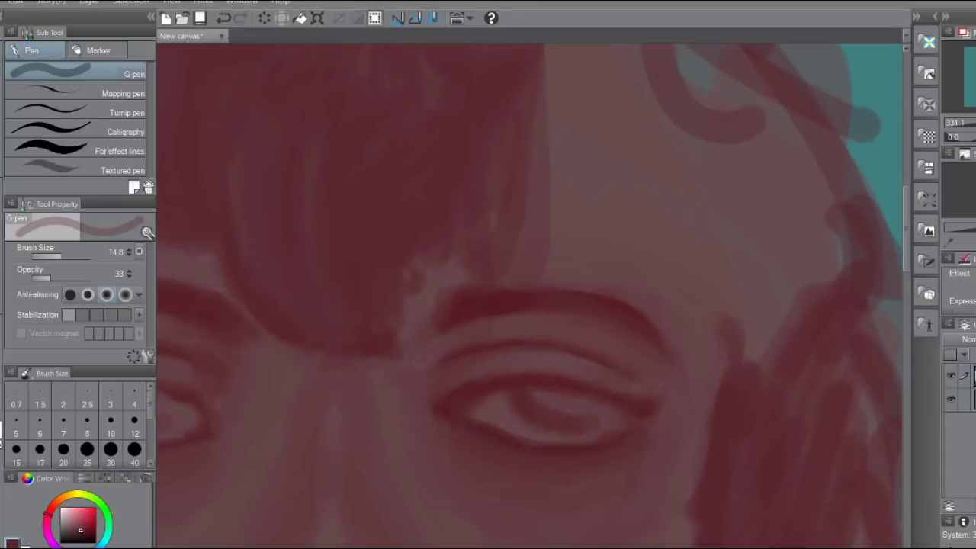
pyautogui.moveTo(547, 75); pyautogui.dragTo(535, 243)
pyautogui.moveTo(521, 102); pyautogui.dragTo(492, 227)
pyautogui.moveTo(558, 67); pyautogui.dragTo(546, 255)
pyautogui.moveTo(592, 58)
pyautogui.mouseDown()
pyautogui.moveTo(581, 72)
pyautogui.moveTo(560, 259)
pyautogui.mouseUp()
pyautogui.moveTo(573, 122)
pyautogui.mouseDown()
pyautogui.moveTo(567, 159)
pyautogui.moveTo(597, 81)
pyautogui.mouseUp()
pyautogui.moveTo(583, 259); pyautogui.dragTo(602, 109)
pyautogui.moveTo(599, 244); pyautogui.dragTo(647, 71)
pyautogui.moveTo(610, 263); pyautogui.dragTo(649, 76)
pyautogui.moveTo(634, 263)
pyautogui.mouseDown()
pyautogui.moveTo(663, 94)
pyautogui.moveTo(644, 130)
pyautogui.mouseUp()
pyautogui.moveTo(668, 308)
pyautogui.mouseDown()
pyautogui.moveTo(649, 264)
pyautogui.moveTo(650, 147)
pyautogui.mouseUp()
pyautogui.moveTo(682, 357)
pyautogui.mouseDown()
pyautogui.moveTo(695, 241)
pyautogui.moveTo(689, 126)
pyautogui.mouseUp()
pyautogui.moveTo(720, 328)
pyautogui.mouseDown()
pyautogui.moveTo(738, 245)
pyautogui.moveTo(715, 330)
pyautogui.moveTo(720, 236)
pyautogui.moveTo(699, 391)
pyautogui.moveTo(702, 142)
pyautogui.moveTo(678, 417)
pyautogui.mouseUp()
pyautogui.moveTo(678, 145); pyautogui.dragTo(633, 276)
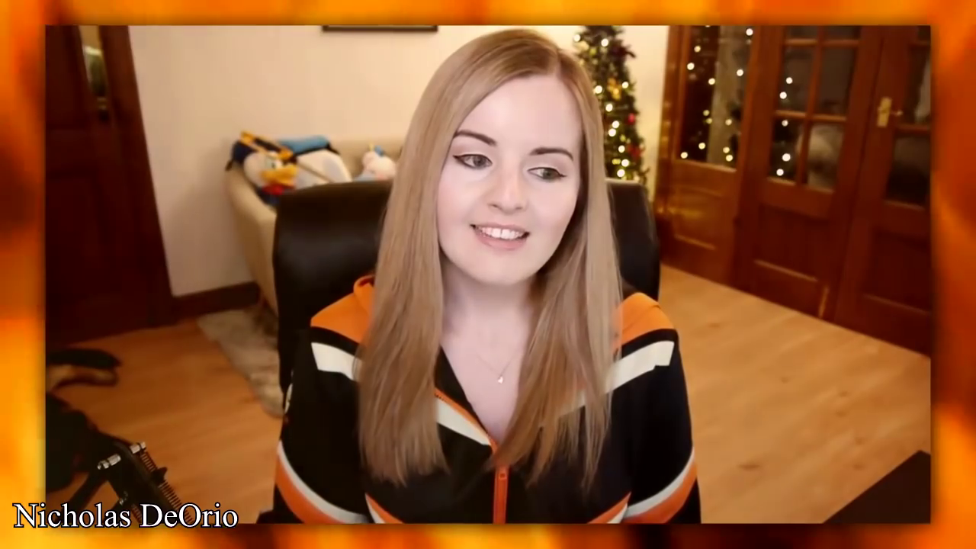
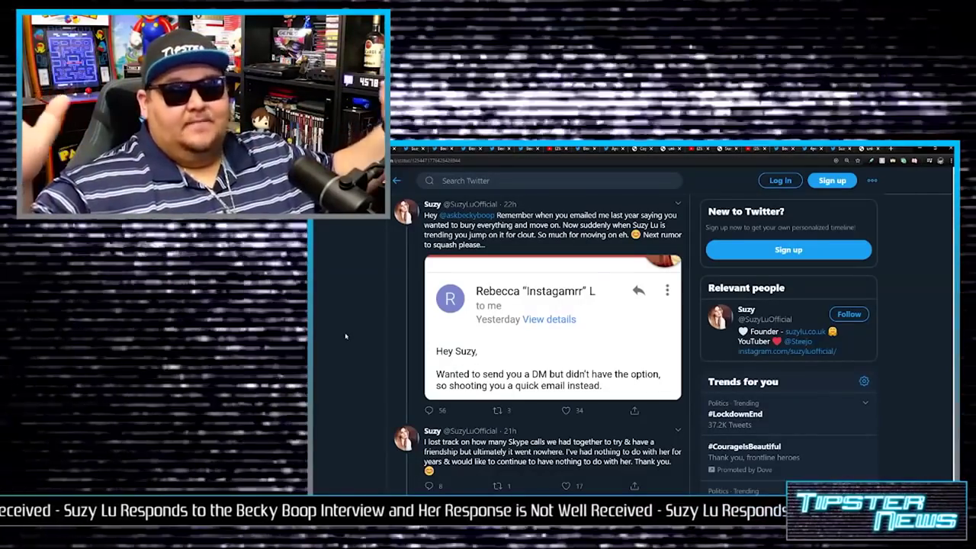
pyautogui.scroll(-2, 346, 336)
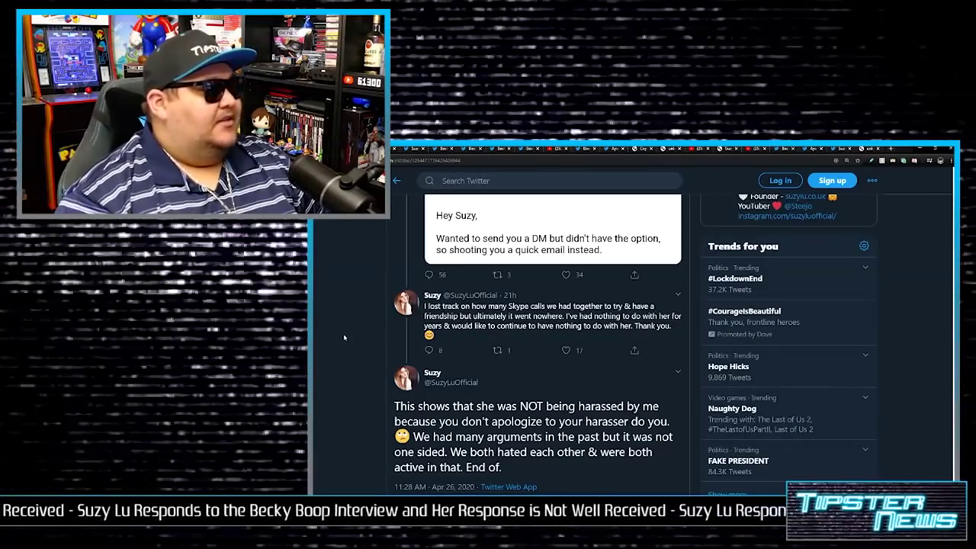
pyautogui.scroll(-1, 344, 338)
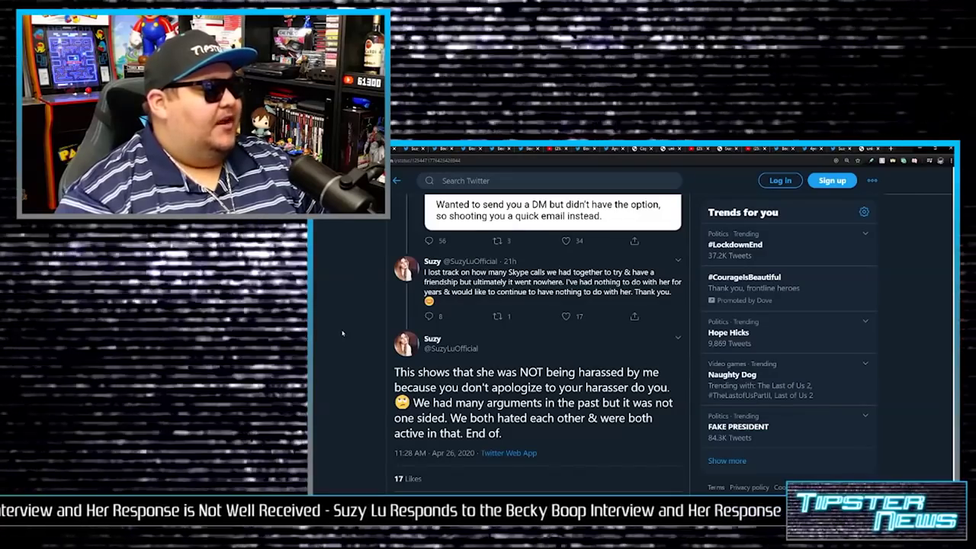
pyautogui.scroll(-1, 341, 378)
pyautogui.scroll(-2, 341, 377)
pyautogui.scroll(3, 340, 377)
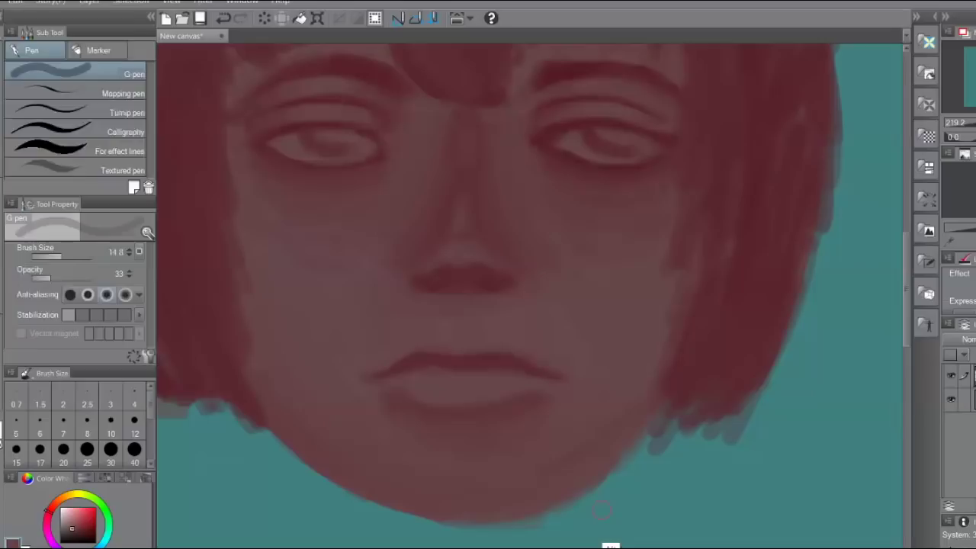
# Trim both sides of the jaw and the chin's underside with a size 14.8 hard eraser, making the face narrower
pyautogui.press('e')
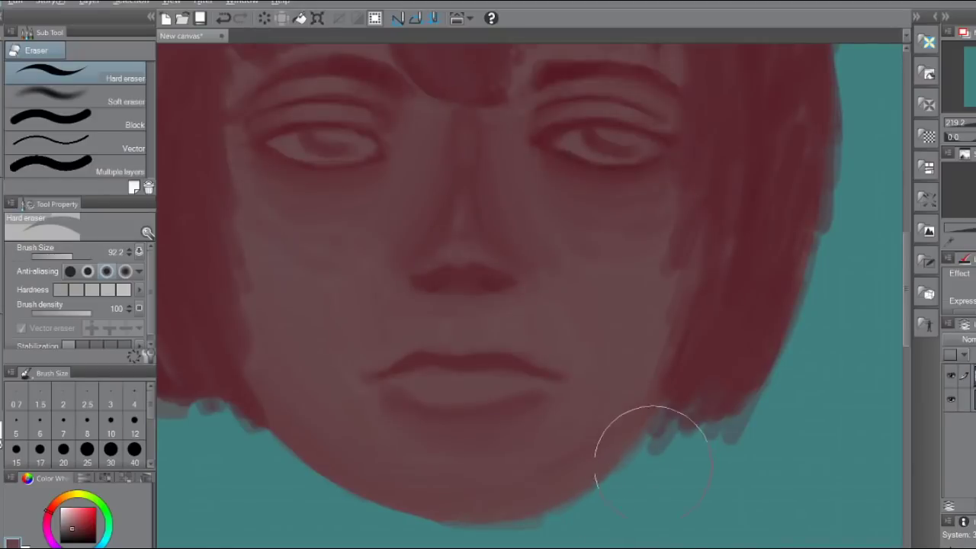
pyautogui.moveTo(67, 259); pyautogui.dragTo(63, 258)
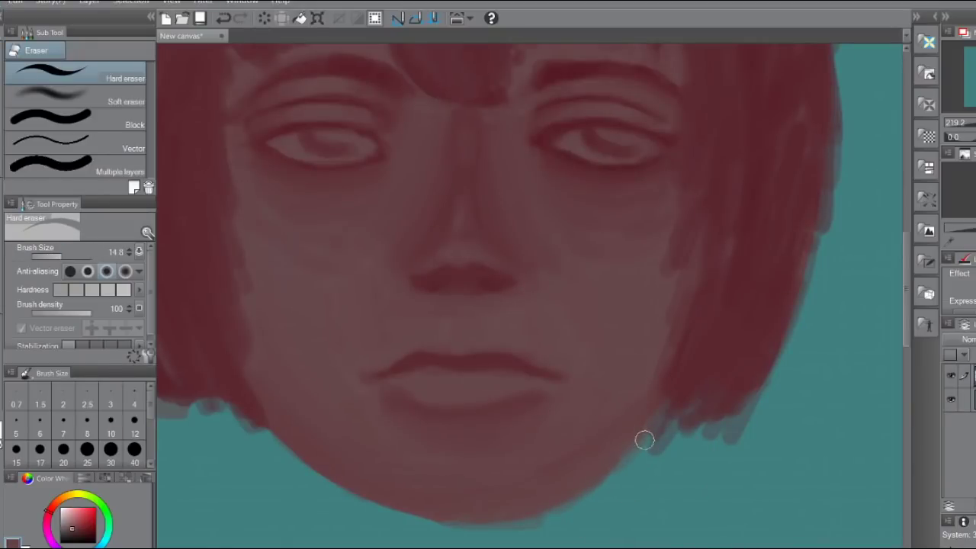
pyautogui.moveTo(630, 471)
pyautogui.mouseDown()
pyautogui.moveTo(664, 427)
pyautogui.moveTo(591, 465)
pyautogui.moveTo(676, 414)
pyautogui.moveTo(520, 519)
pyautogui.moveTo(483, 526)
pyautogui.mouseUp()
pyautogui.moveTo(270, 434); pyautogui.dragTo(328, 481)
pyautogui.moveTo(263, 429)
pyautogui.mouseDown()
pyautogui.moveTo(422, 515)
pyautogui.moveTo(474, 522)
pyautogui.mouseUp()
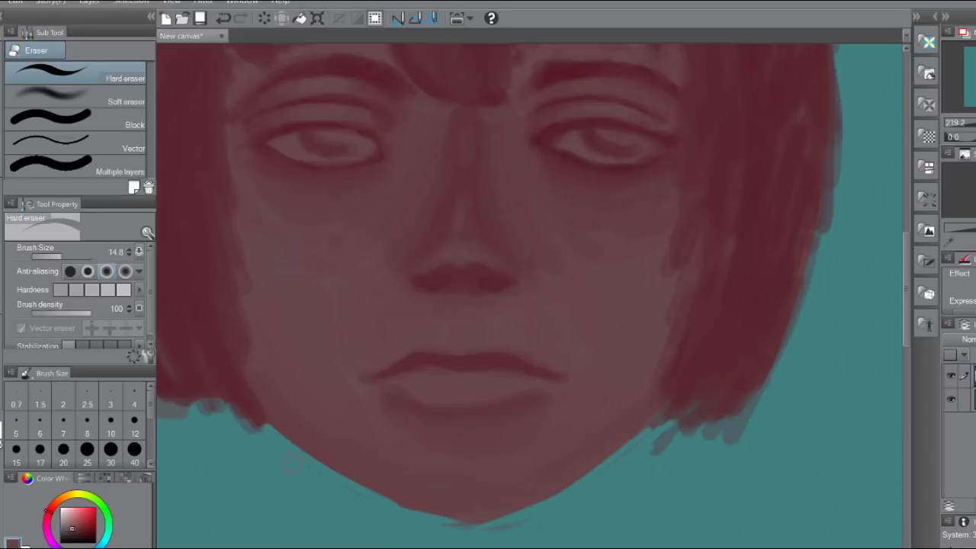
pyautogui.moveTo(439, 517); pyautogui.dragTo(521, 522)
# Switch back to the G-pen and reshape the lower lip with sampled tones, deepening the shadow beneath it
pyautogui.scroll(-7, 526, 305)
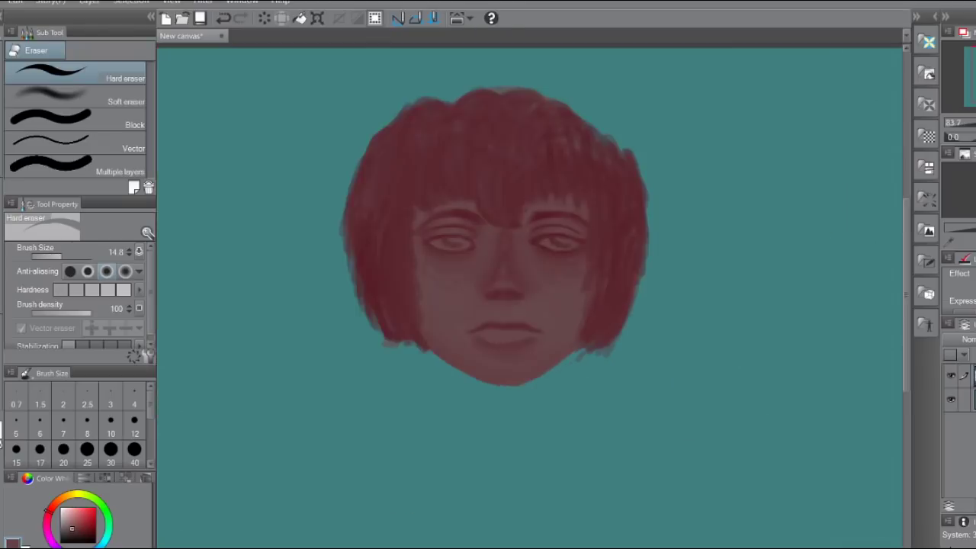
pyautogui.scroll(4, 526, 305)
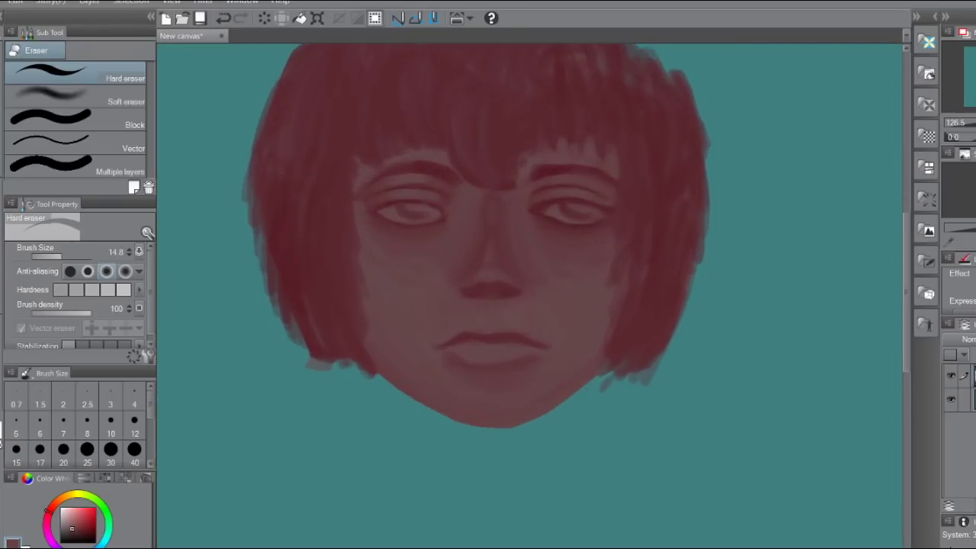
pyautogui.press('p')
pyautogui.scroll(4, 533, 304)
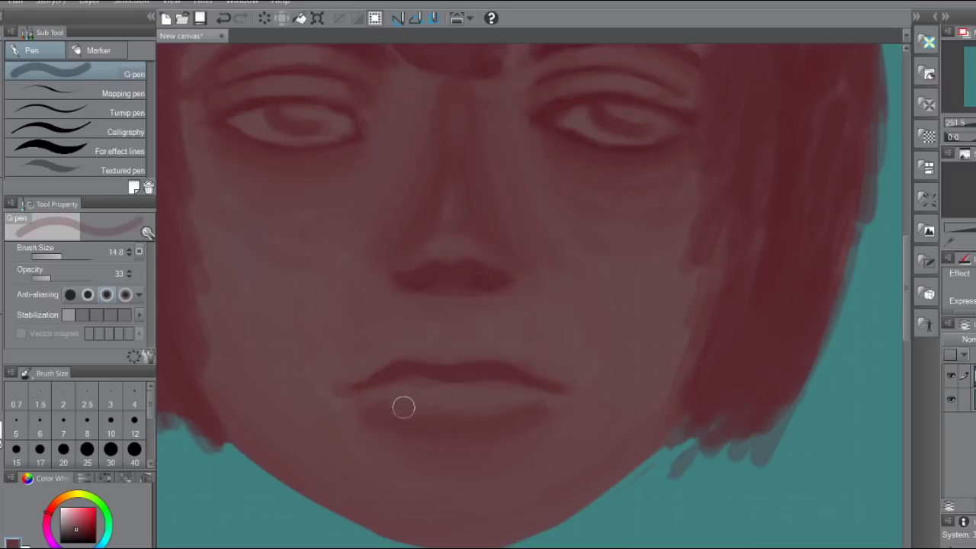
pyautogui.keyDown('alt'); pyautogui.click(447, 400); pyautogui.keyUp('alt')
pyautogui.keyDown('alt'); pyautogui.click(447, 399); pyautogui.keyUp('alt')
pyautogui.moveTo(401, 392)
pyautogui.mouseDown()
pyautogui.moveTo(462, 390)
pyautogui.moveTo(482, 402)
pyautogui.moveTo(514, 395)
pyautogui.moveTo(426, 406)
pyautogui.moveTo(397, 395)
pyautogui.moveTo(522, 401)
pyautogui.moveTo(411, 396)
pyautogui.moveTo(414, 416)
pyautogui.moveTo(384, 415)
pyautogui.moveTo(376, 401)
pyautogui.moveTo(443, 429)
pyautogui.moveTo(552, 399)
pyautogui.mouseUp()
pyautogui.keyDown('alt'); pyautogui.click(381, 417); pyautogui.keyUp('alt')
pyautogui.keyDown('alt'); pyautogui.click(473, 433); pyautogui.keyUp('alt')
pyautogui.moveTo(486, 433)
pyautogui.mouseDown()
pyautogui.moveTo(516, 431)
pyautogui.moveTo(389, 437)
pyautogui.moveTo(504, 446)
pyautogui.moveTo(478, 463)
pyautogui.mouseUp()
# Blend the shading along both sides of the jaw toward the chin with sampled skin reds
pyautogui.keyDown('alt'); pyautogui.click(288, 352); pyautogui.keyUp('alt')
pyautogui.moveTo(247, 371); pyautogui.dragTo(358, 469)
pyautogui.moveTo(250, 429); pyautogui.dragTo(382, 481)
pyautogui.keyDown('alt'); pyautogui.click(581, 491); pyautogui.keyUp('alt')
pyautogui.moveTo(570, 503); pyautogui.dragTo(637, 461)
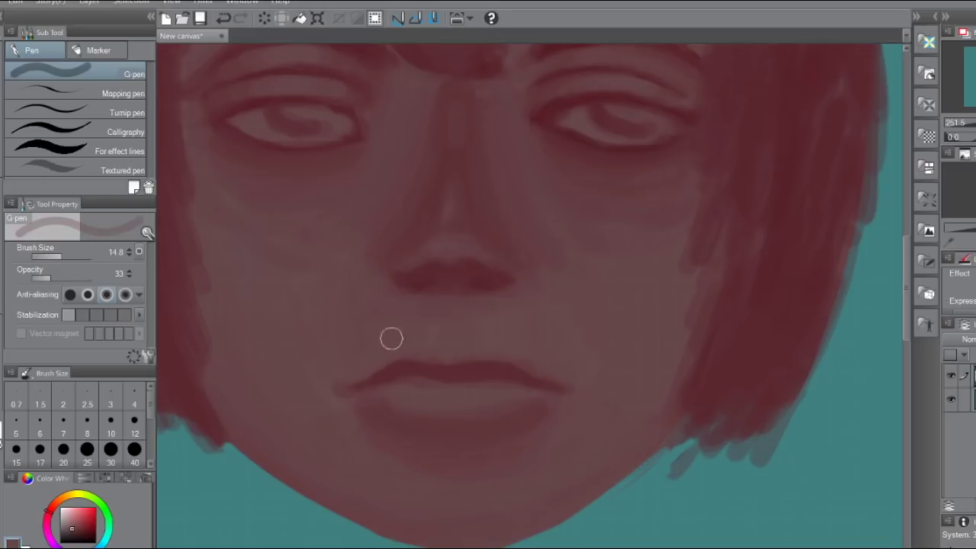
# Smooth the cheeks and nose sides with sampled tones, and blend the light area above the nose base
pyautogui.keyDown('alt'); pyautogui.click(274, 192); pyautogui.keyUp('alt')
pyautogui.keyDown('alt'); pyautogui.click(299, 316); pyautogui.keyUp('alt')
pyautogui.keyDown('alt'); pyautogui.click(406, 202); pyautogui.keyUp('alt')
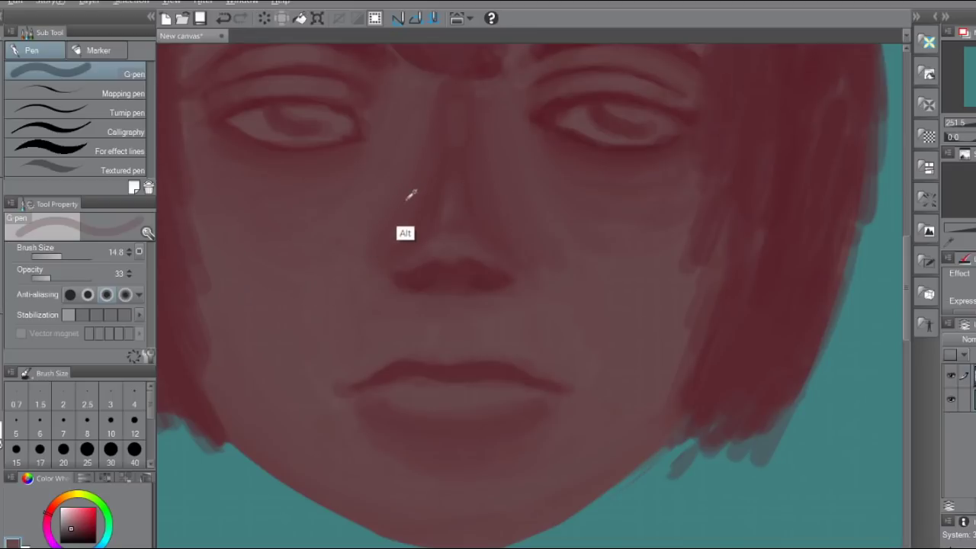
pyautogui.keyDown('alt'); pyautogui.click(489, 183); pyautogui.keyUp('alt')
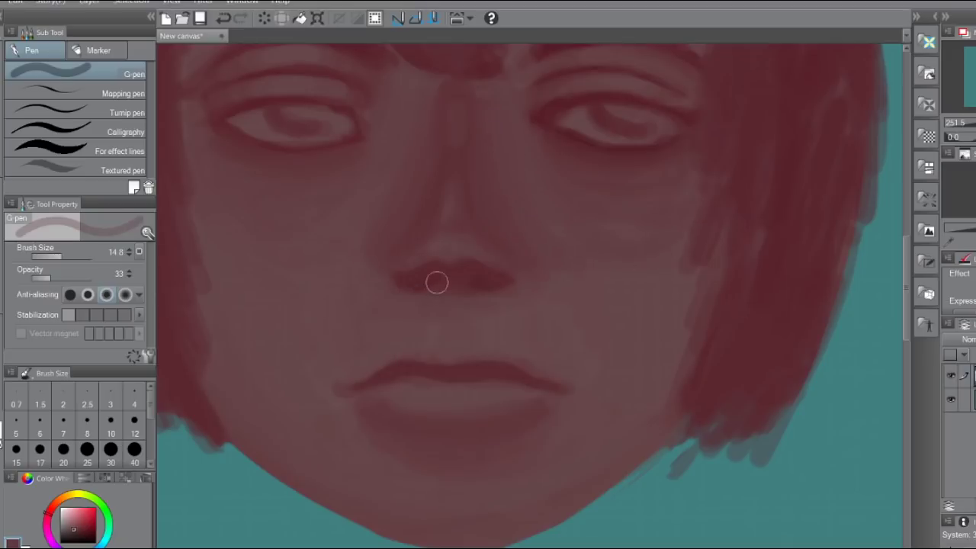
pyautogui.keyDown('alt'); pyautogui.click(445, 246); pyautogui.keyUp('alt')
pyautogui.moveTo(409, 255); pyautogui.dragTo(480, 244)
pyautogui.keyDown('alt'); pyautogui.click(424, 221); pyautogui.keyUp('alt')
# Round out the top hair outline with dark red strokes, filling the notches at the crown and upper right-hand side
pyautogui.scroll(-5, 545, 364)
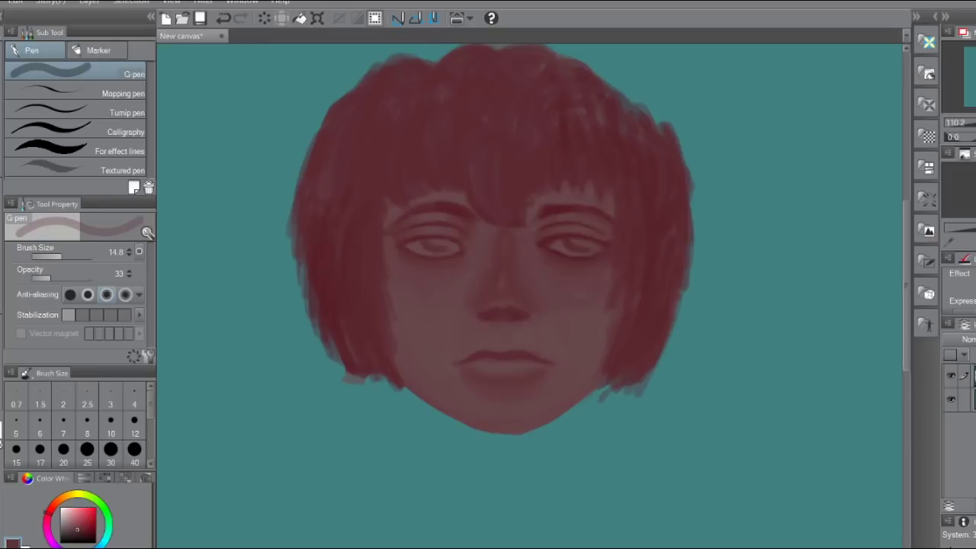
pyautogui.scroll(-1, 562, 164)
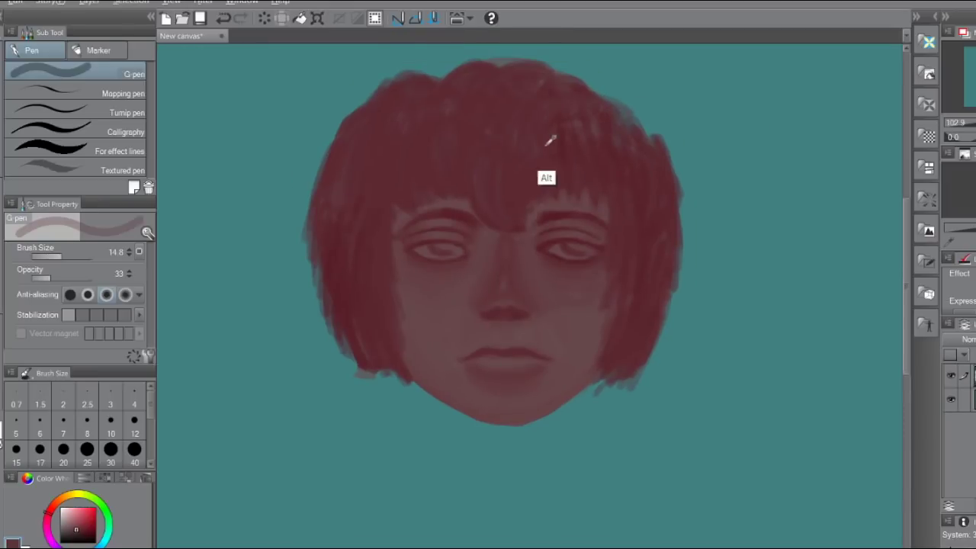
pyautogui.moveTo(634, 135)
pyautogui.mouseDown()
pyautogui.moveTo(632, 111)
pyautogui.moveTo(652, 126)
pyautogui.mouseUp()
pyautogui.moveTo(622, 96)
pyautogui.mouseDown()
pyautogui.moveTo(651, 123)
pyautogui.moveTo(596, 86)
pyautogui.moveTo(619, 87)
pyautogui.moveTo(647, 115)
pyautogui.mouseUp()
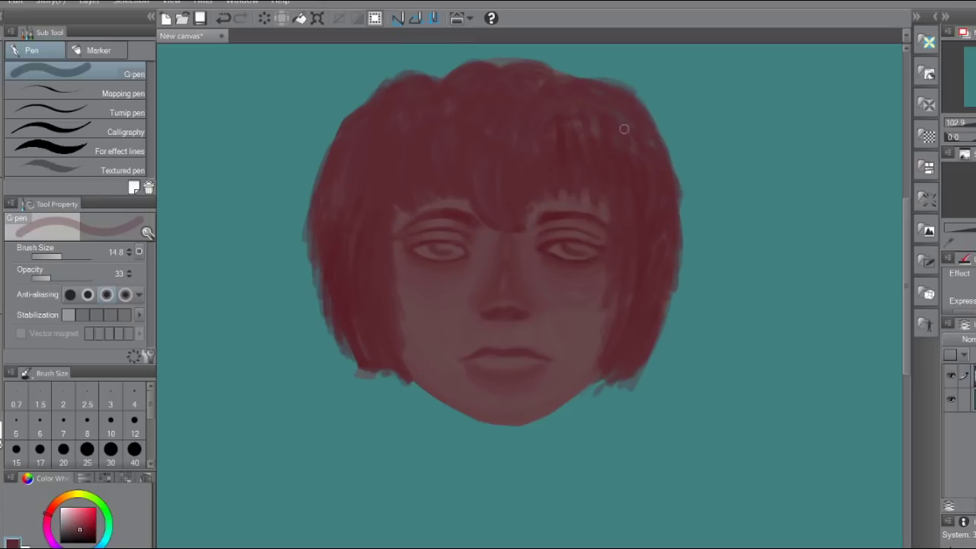
pyautogui.moveTo(567, 97)
pyautogui.mouseDown()
pyautogui.moveTo(557, 91)
pyautogui.moveTo(575, 74)
pyautogui.mouseUp()
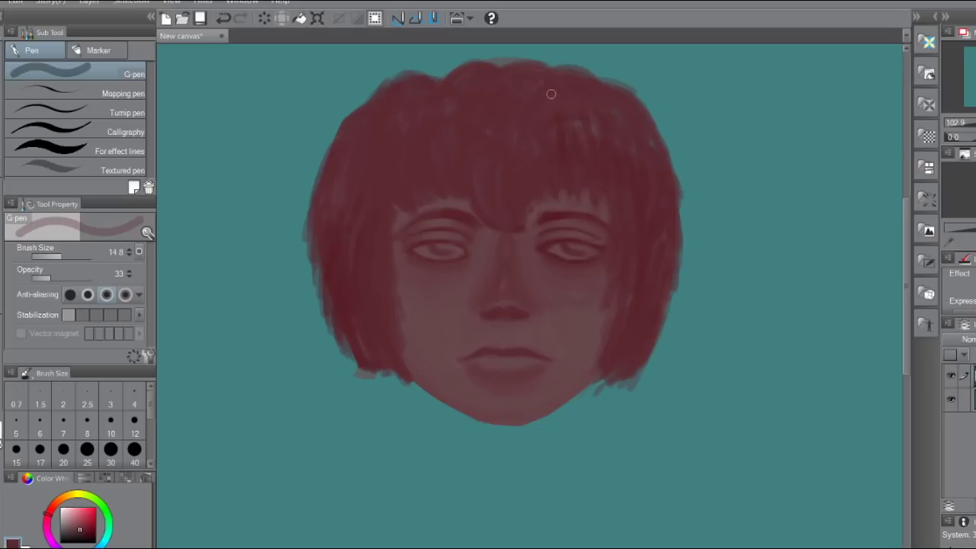
pyautogui.moveTo(453, 74)
pyautogui.mouseDown()
pyautogui.moveTo(428, 78)
pyautogui.moveTo(444, 76)
pyautogui.mouseUp()
pyautogui.moveTo(602, 82)
pyautogui.mouseDown()
pyautogui.moveTo(637, 130)
pyautogui.moveTo(645, 121)
pyautogui.moveTo(605, 79)
pyautogui.mouseUp()
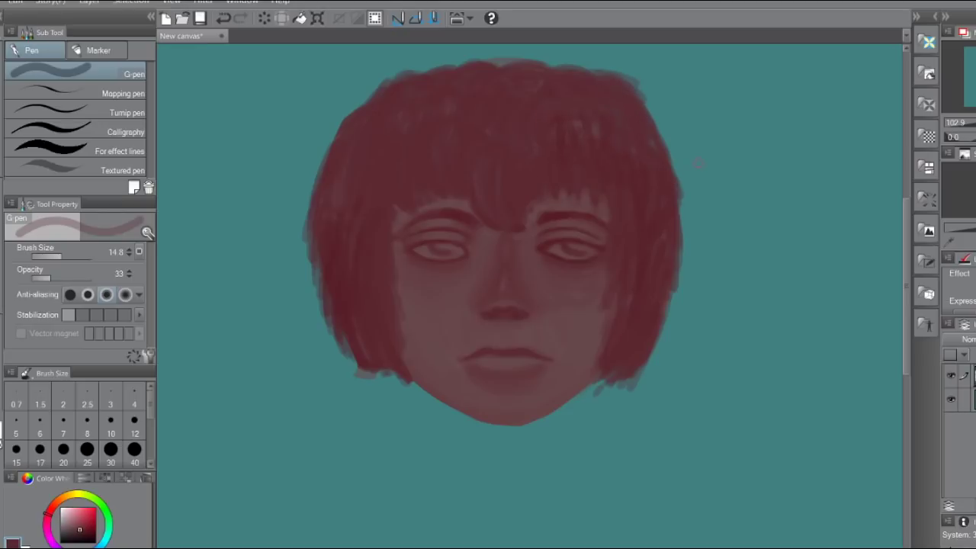
# Darken the upper part of both eyeballs with dark red to cast the eyelid shadow
pyautogui.scroll(6, 529, 298)
pyautogui.scroll(-4, 530, 298)
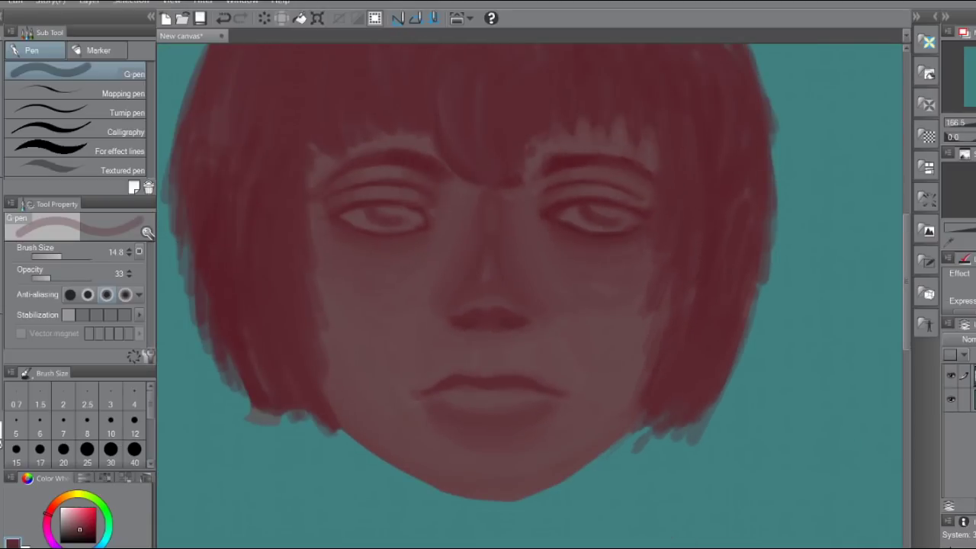
pyautogui.scroll(-1, 529, 295)
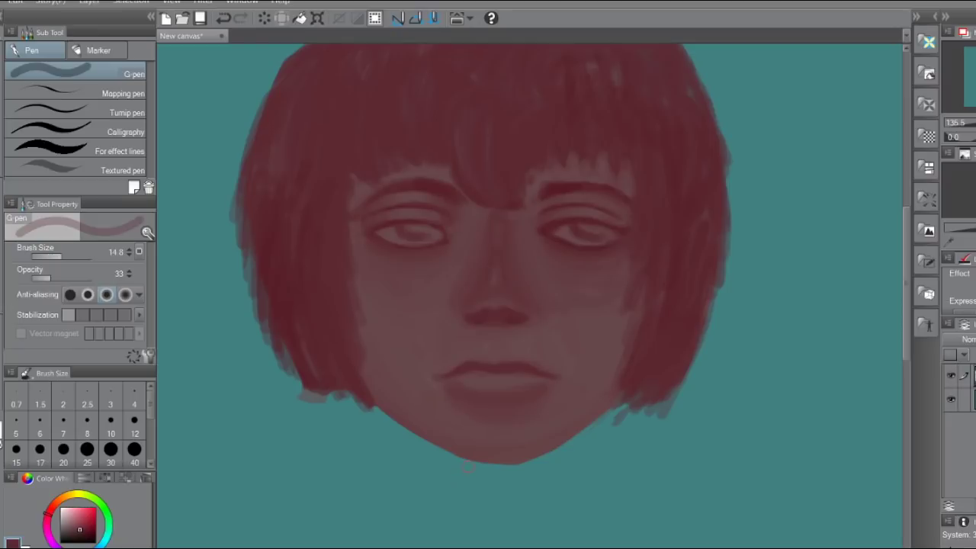
pyautogui.scroll(3, 526, 299)
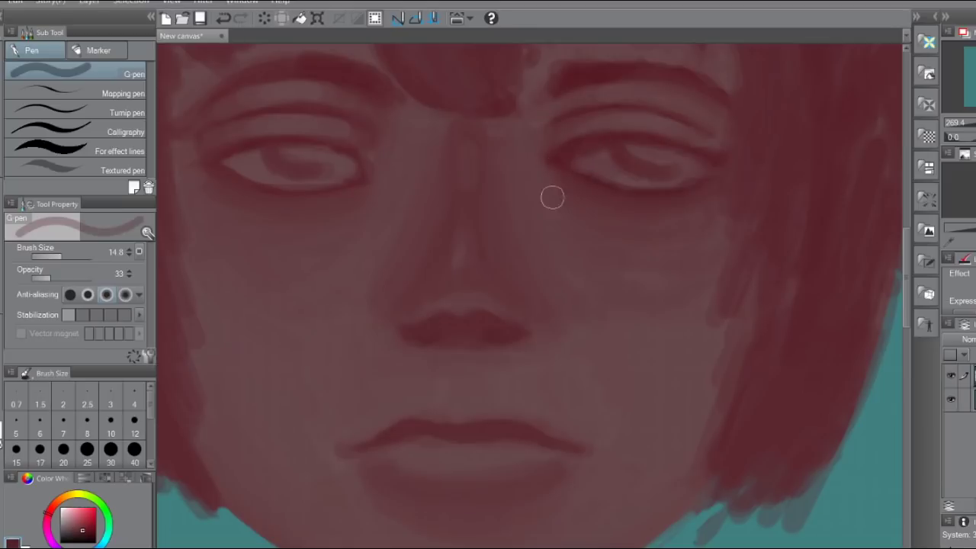
pyautogui.moveTo(348, 161); pyautogui.dragTo(280, 156)
pyautogui.moveTo(637, 158); pyautogui.dragTo(692, 161)
# Brighten the lower whites of both eyes with a sampled light tone at brush size 6.2
pyautogui.keyDown('alt'); pyautogui.click(257, 170); pyautogui.keyUp('alt')
pyautogui.click(57, 258)
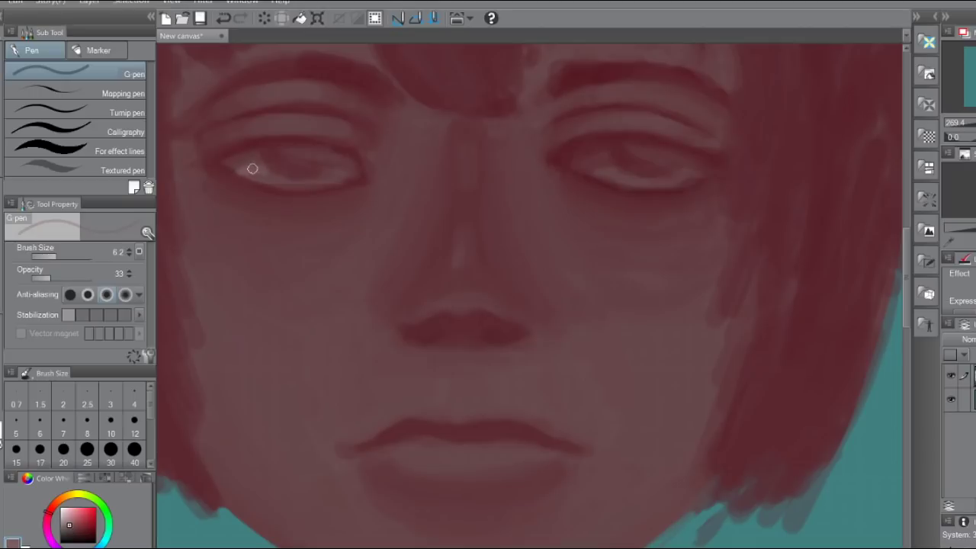
pyautogui.moveTo(298, 185); pyautogui.dragTo(331, 177)
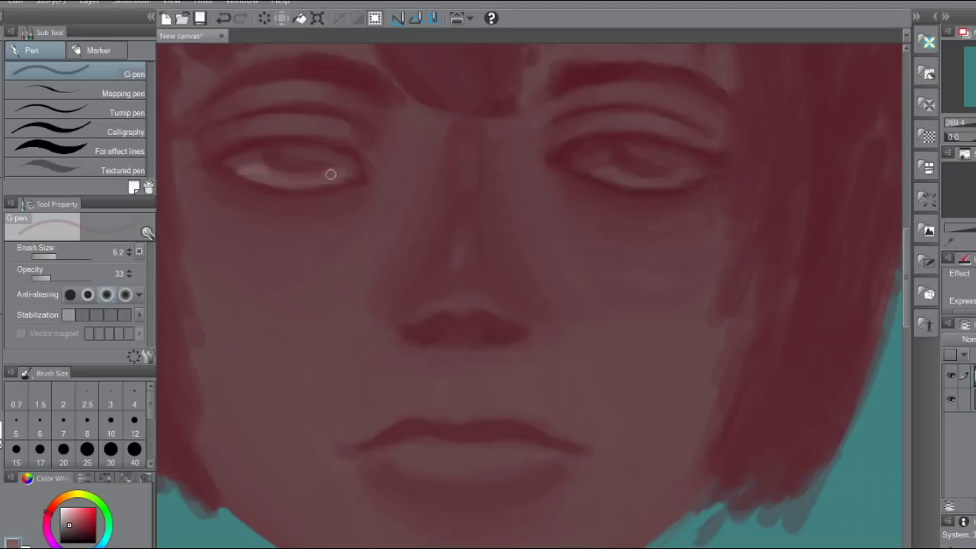
pyautogui.moveTo(620, 174); pyautogui.dragTo(690, 170)
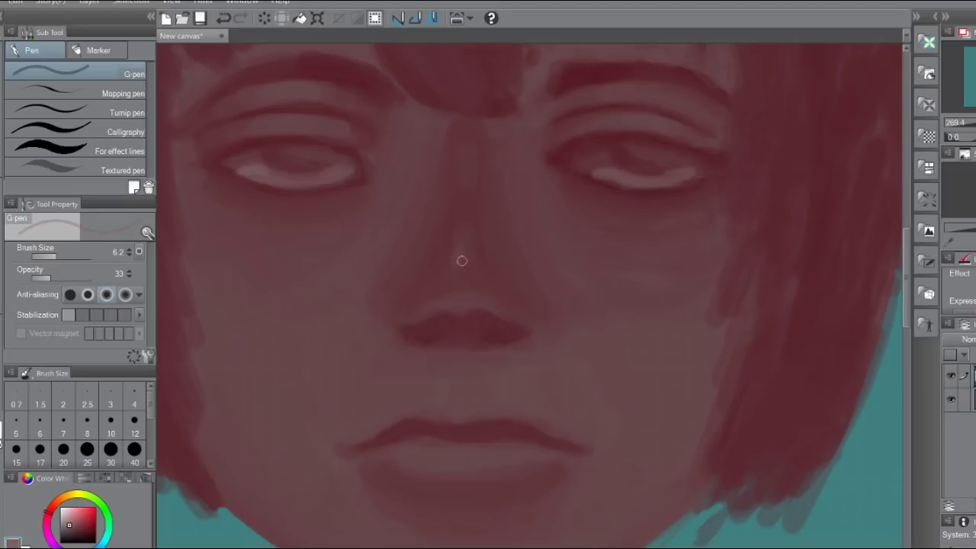
# Add light highlights to the upper and lower nose bridge and along the rim above the nose base
pyautogui.moveTo(463, 181); pyautogui.dragTo(464, 150)
pyautogui.moveTo(462, 265); pyautogui.dragTo(463, 246)
pyautogui.moveTo(455, 304)
pyautogui.mouseDown()
pyautogui.moveTo(425, 309)
pyautogui.moveTo(505, 311)
pyautogui.mouseUp()
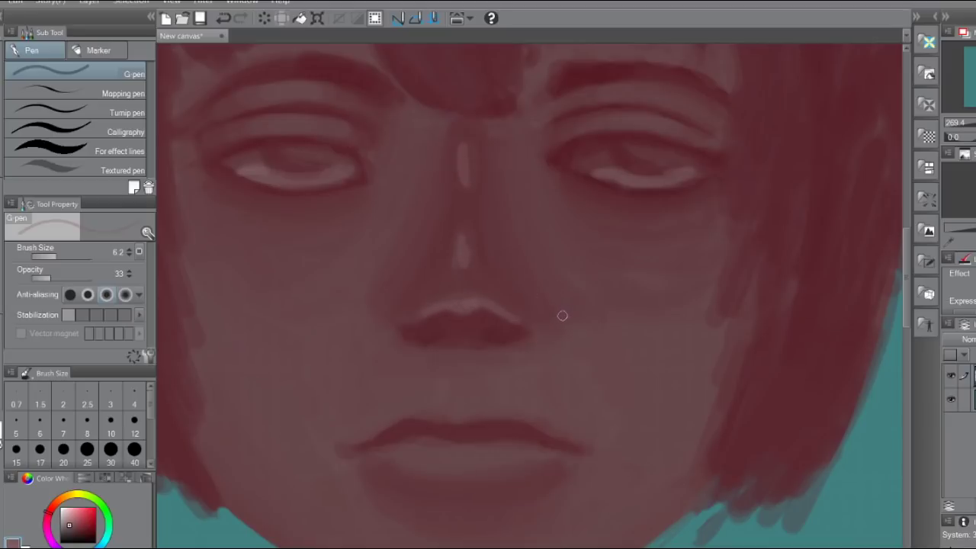
pyautogui.moveTo(382, 443); pyautogui.dragTo(449, 439)
pyautogui.hotkey('ctrl', 'shift', 'n')
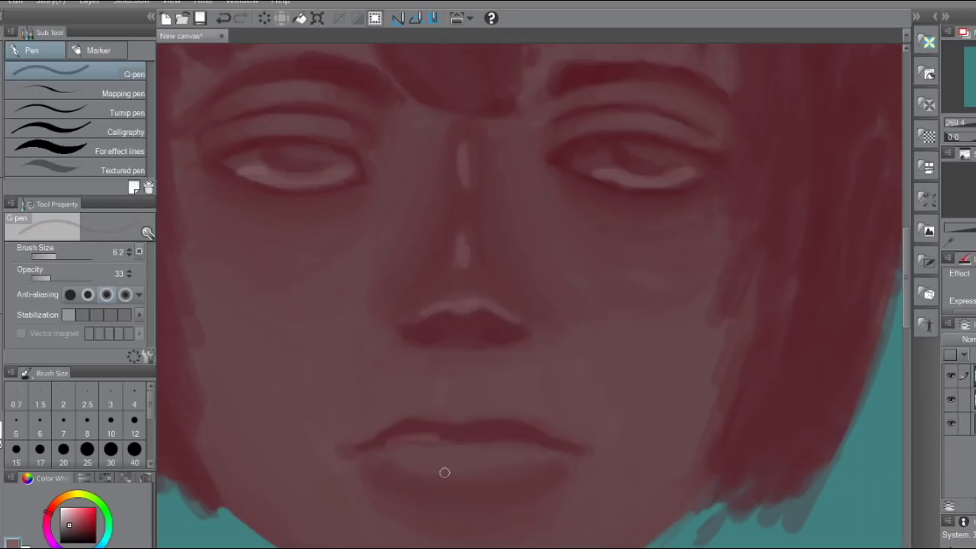
pyautogui.hotkey('ctrl', 'z')
pyautogui.hotkey('ctrl', 'z')
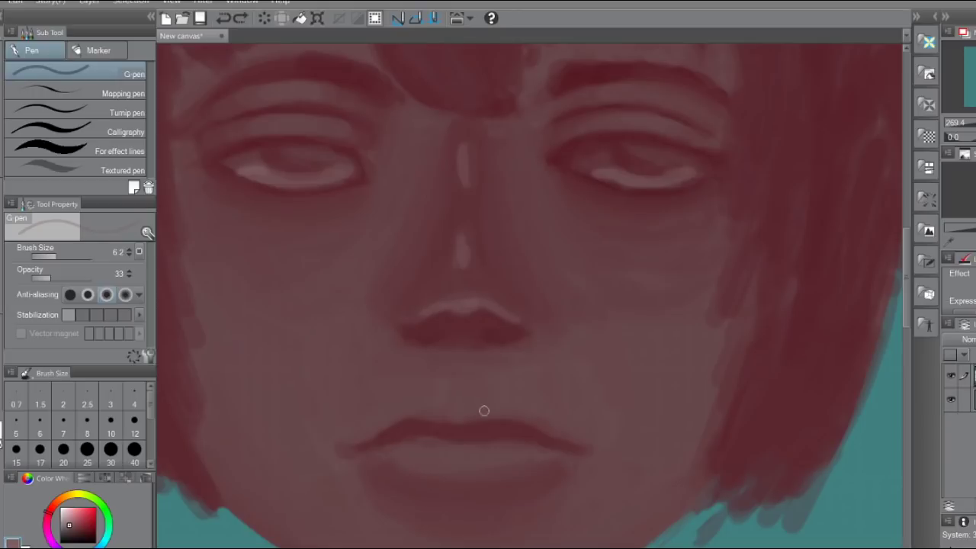
# Lighten the centre of the lower lip and tone down the nose-base highlight with sampled reds
pyautogui.keyDown('alt'); pyautogui.click(434, 466); pyautogui.keyUp('alt')
pyautogui.keyDown('alt'); pyautogui.click(432, 479); pyautogui.keyUp('alt')
pyautogui.keyDown('alt'); pyautogui.click(456, 284); pyautogui.keyUp('alt')
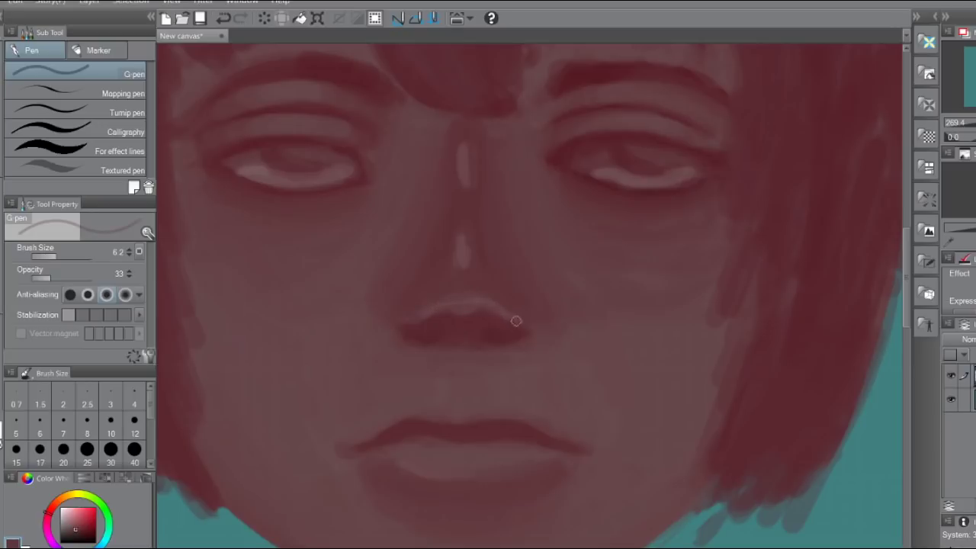
pyautogui.keyDown('alt'); pyautogui.click(452, 309); pyautogui.keyUp('alt')
# Soften the bright lower whites of both eyes and refine their lower rims with sampled reds
pyautogui.keyDown('alt'); pyautogui.click(589, 179); pyautogui.keyUp('alt')
pyautogui.moveTo(588, 179); pyautogui.dragTo(637, 192)
pyautogui.keyDown('alt'); pyautogui.click(588, 171); pyautogui.keyUp('alt')
pyautogui.keyDown('alt'); pyautogui.click(266, 173); pyautogui.keyUp('alt')
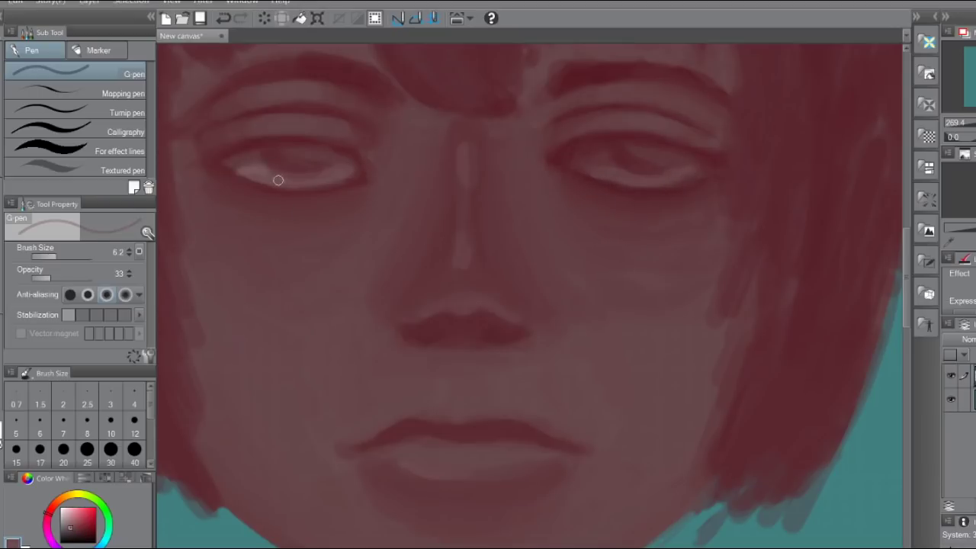
pyautogui.keyDown('alt'); pyautogui.click(341, 162); pyautogui.keyUp('alt')
pyautogui.keyDown('alt'); pyautogui.click(231, 173); pyautogui.keyUp('alt')
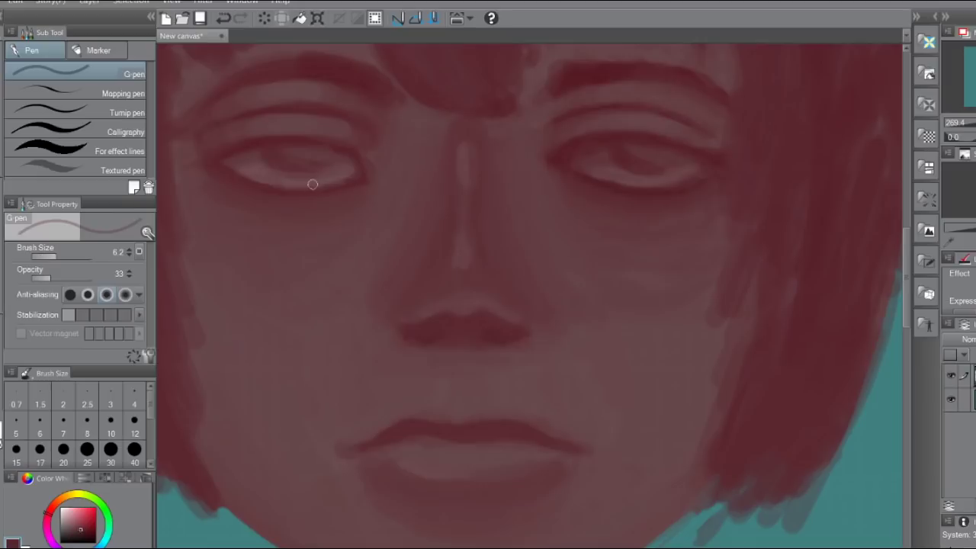
# Soften the inner corner of the left-hand eye and extend its outer corner line with sampled reds
pyautogui.keyDown('alt'); pyautogui.click(366, 180); pyautogui.keyUp('alt')
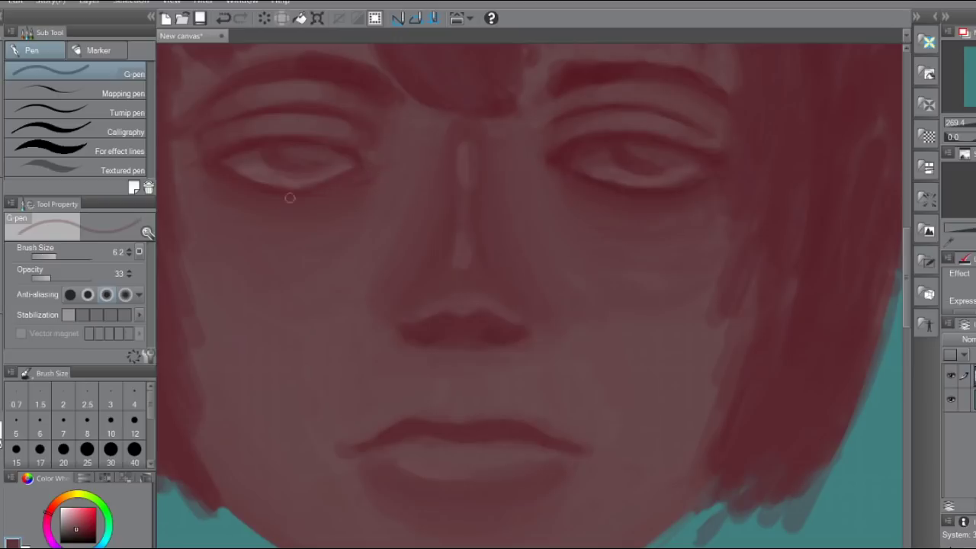
pyautogui.keyDown('alt'); pyautogui.click(228, 149); pyautogui.keyUp('alt')
pyautogui.keyDown('alt'); pyautogui.click(225, 155); pyautogui.keyUp('alt')
# Refine the left-hand upper eyelid and extend its crease toward the nose bridge with sampled light and dark reds
pyautogui.keyDown('alt'); pyautogui.click(310, 87); pyautogui.keyUp('alt')
pyautogui.keyDown('alt'); pyautogui.click(221, 109); pyautogui.keyUp('alt')
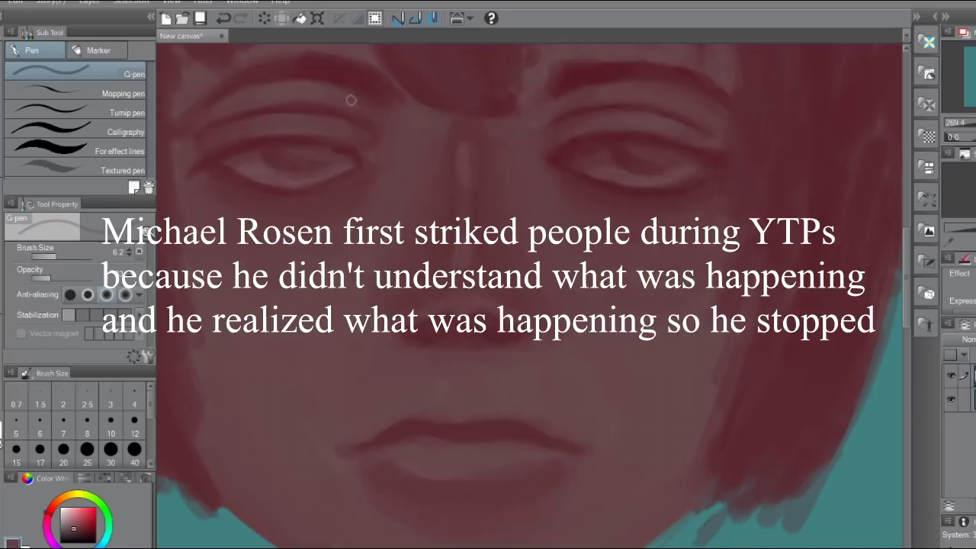
pyautogui.keyDown('alt'); pyautogui.click(403, 120); pyautogui.keyUp('alt')
pyautogui.keyDown('alt'); pyautogui.click(261, 113); pyautogui.keyUp('alt')
pyautogui.keyDown('alt'); pyautogui.click(405, 114); pyautogui.keyUp('alt')
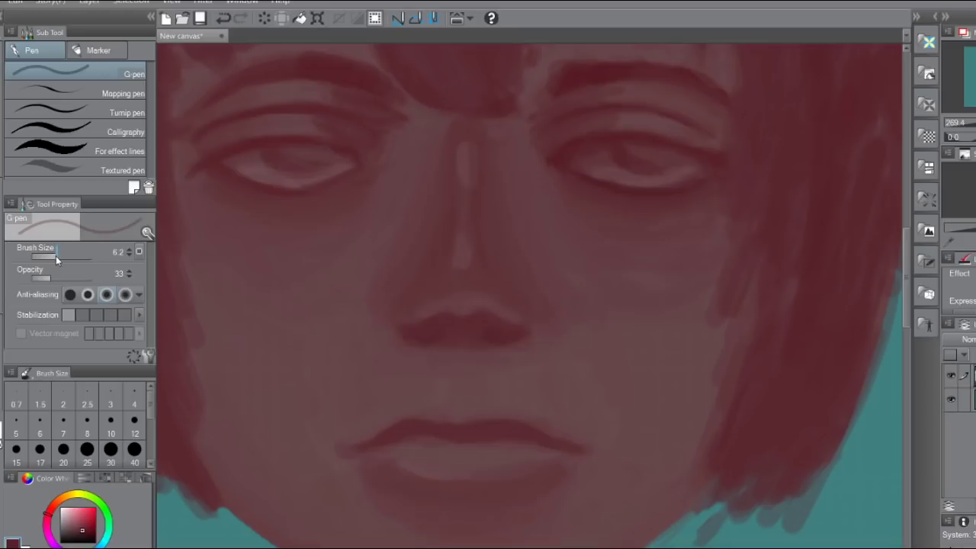
# Blend the inner eye sockets beside the nose bridge with sampled skin tones at brush size 10.1
pyautogui.moveTo(56, 255); pyautogui.dragTo(61, 256)
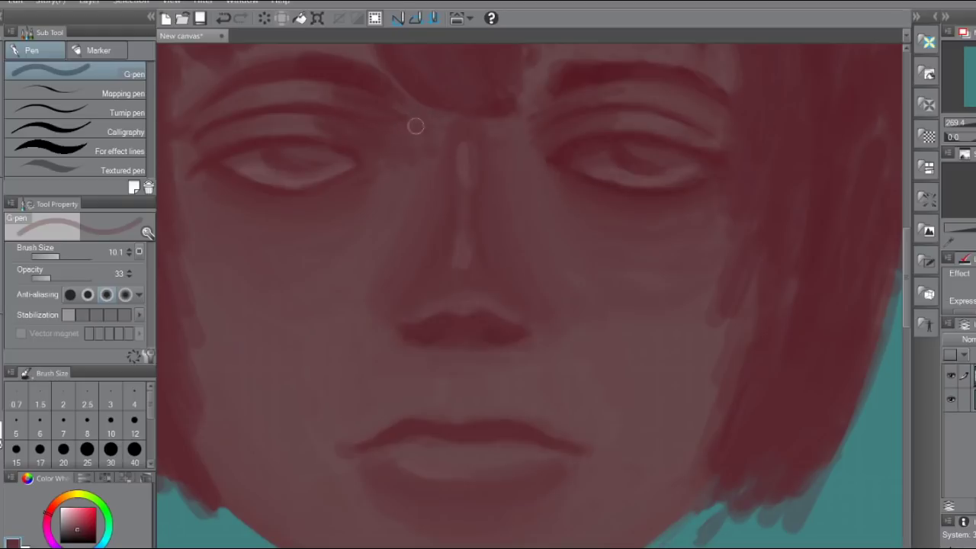
pyautogui.keyDown('alt'); pyautogui.click(402, 171); pyautogui.keyUp('alt')
pyautogui.keyDown('alt'); pyautogui.click(313, 96); pyautogui.keyUp('alt')
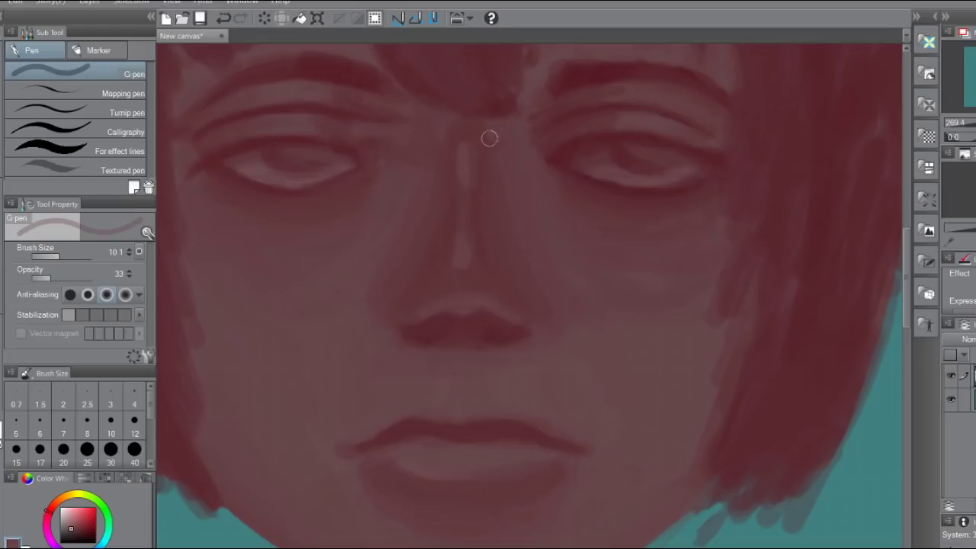
pyautogui.keyDown('alt'); pyautogui.click(341, 127); pyautogui.keyUp('alt')
# Darken the irises of both eyes with a sampled dark red
pyautogui.press('alt')
pyautogui.keyDown('alt'); pyautogui.click(232, 155); pyautogui.keyUp('alt')
pyautogui.moveTo(280, 145); pyautogui.dragTo(293, 145)
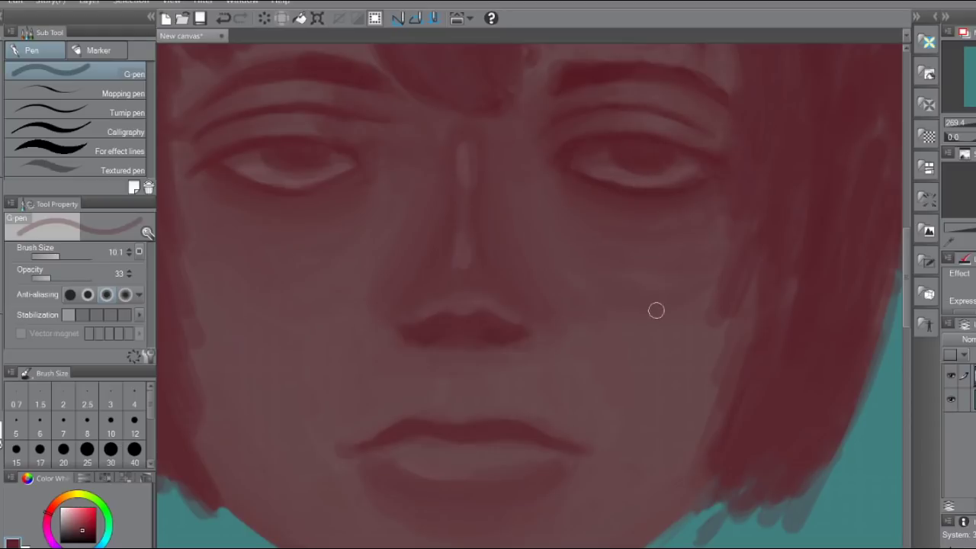
# Lighten the irises and paint dark pupils in both eyes with a red sampled from under the nose
pyautogui.scroll(-8, 530, 303)
pyautogui.scroll(4, 530, 303)
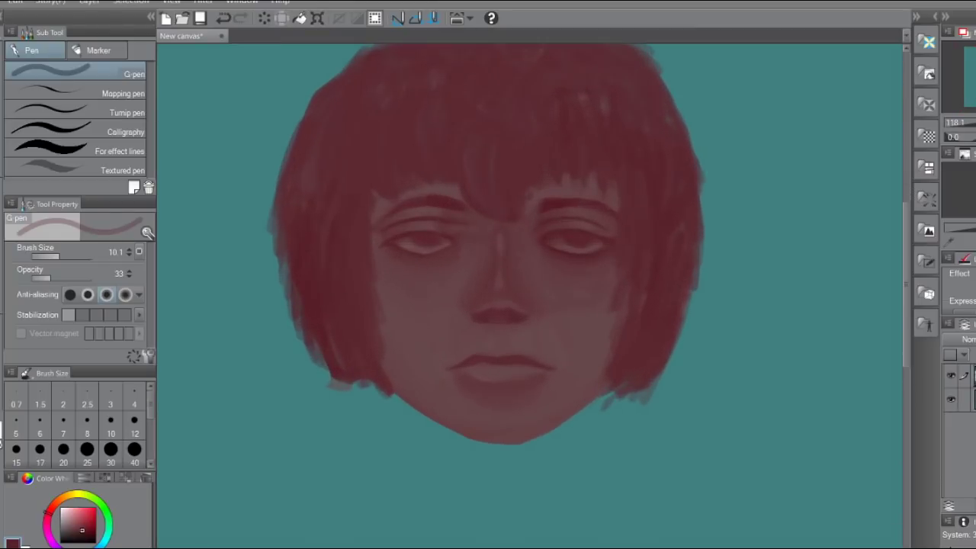
pyautogui.scroll(2, 530, 298)
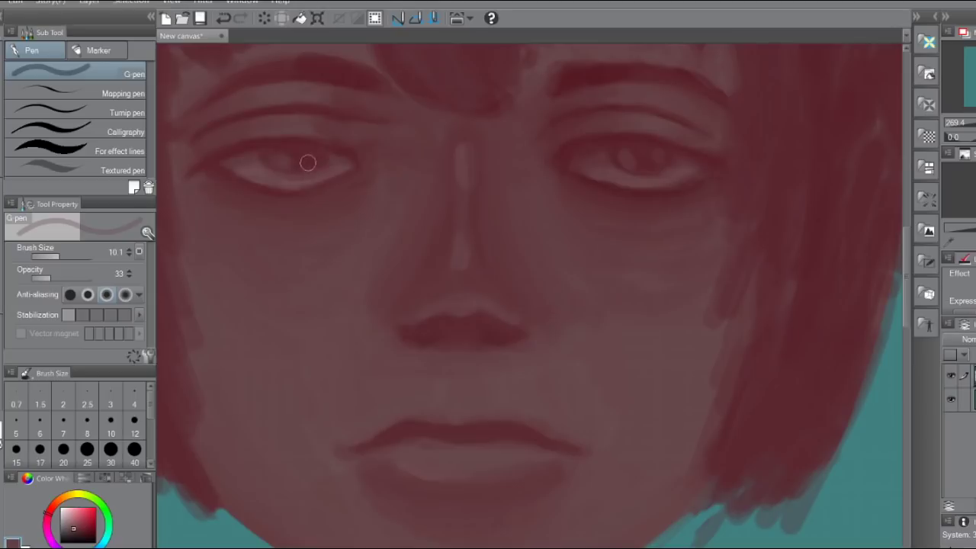
pyautogui.press('alt')
pyautogui.keyDown('alt'); pyautogui.click(493, 340); pyautogui.keyUp('alt')
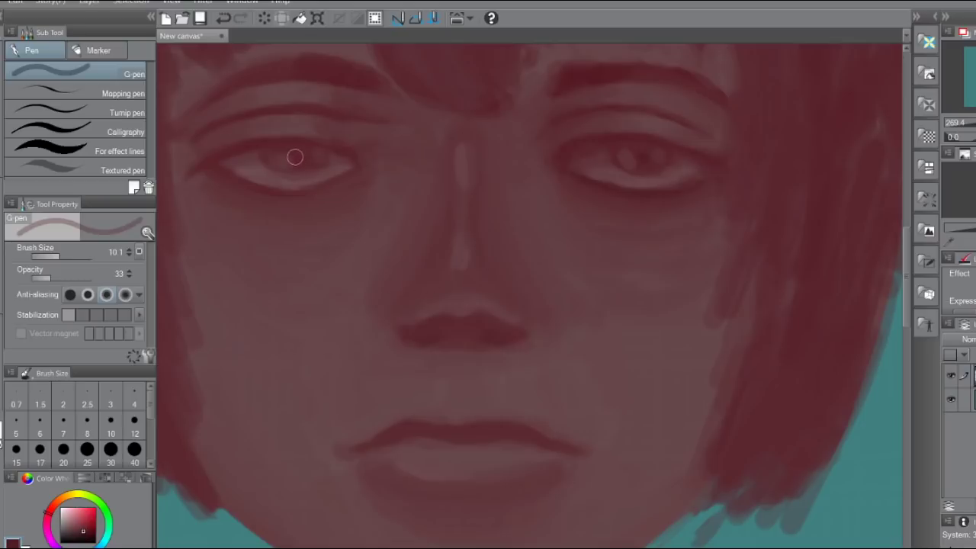
pyautogui.moveTo(296, 160); pyautogui.dragTo(304, 162)
pyautogui.scroll(-6, 525, 296)
pyautogui.scroll(4, 524, 296)
pyautogui.scroll(2, 554, 309)
# Paint a solid dark red band along the underside of the chin and jaw at opacity 100
pyautogui.scroll(-3, 533, 297)
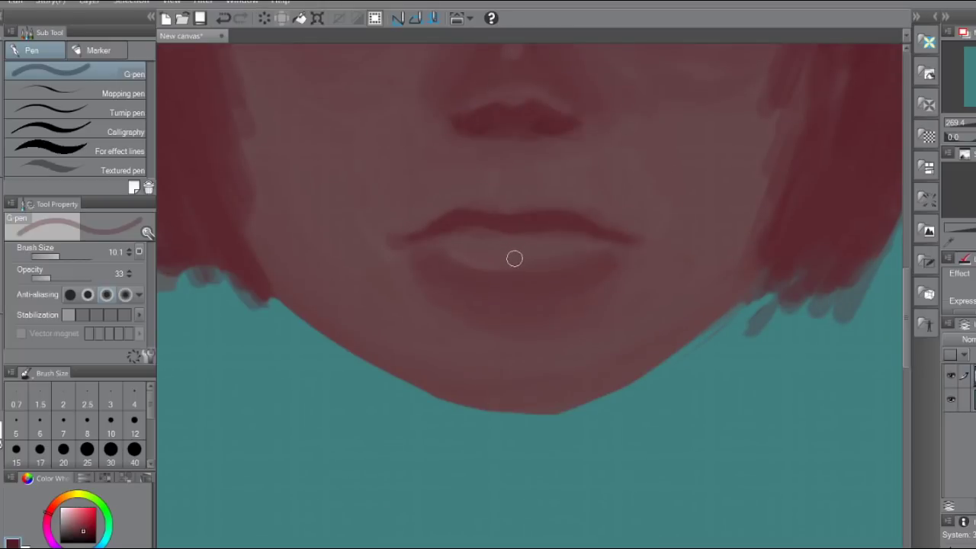
pyautogui.moveTo(342, 352); pyautogui.dragTo(480, 423)
pyautogui.moveTo(57, 278); pyautogui.dragTo(90, 277)
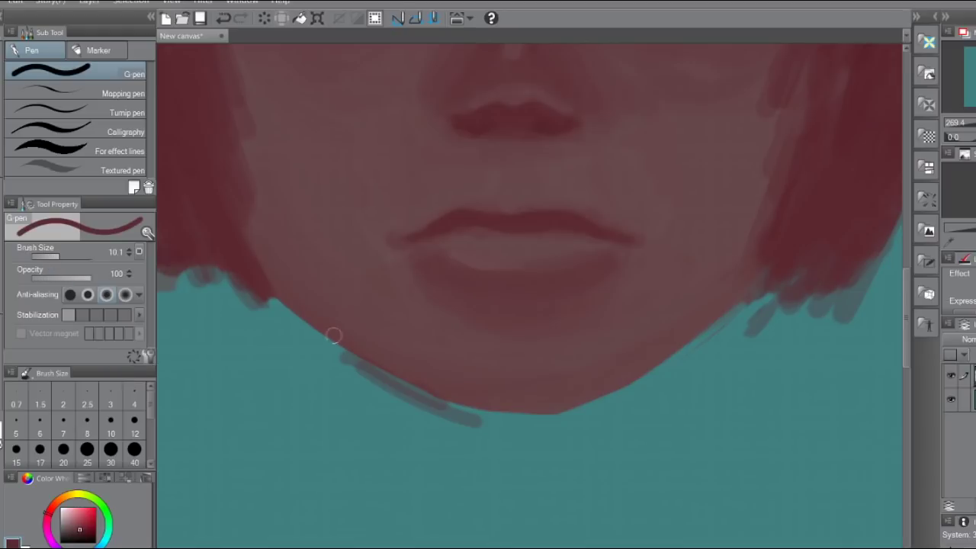
pyautogui.moveTo(346, 356); pyautogui.dragTo(526, 421)
pyautogui.moveTo(437, 402)
pyautogui.mouseDown()
pyautogui.moveTo(596, 404)
pyautogui.moveTo(491, 417)
pyautogui.moveTo(560, 413)
pyautogui.moveTo(703, 342)
pyautogui.mouseUp()
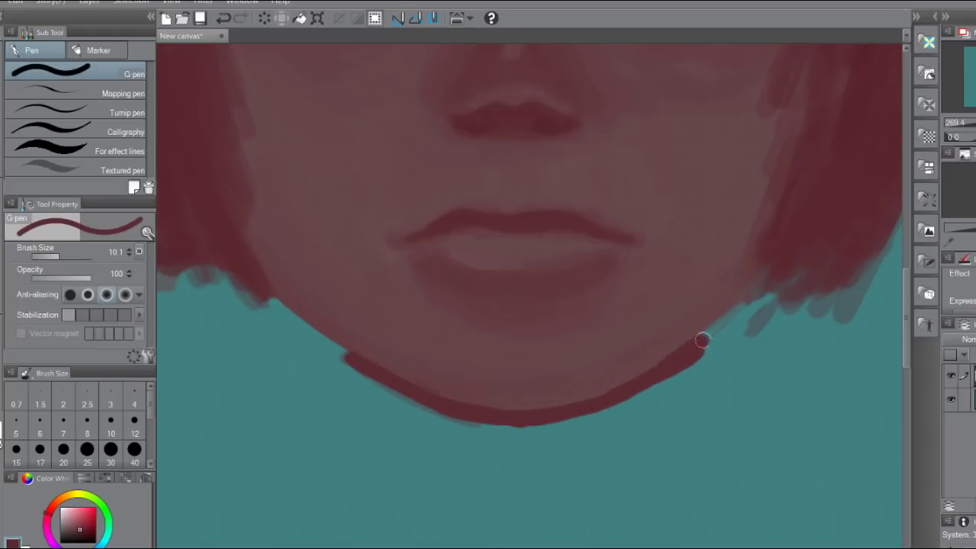
pyautogui.moveTo(612, 395)
pyautogui.mouseDown()
pyautogui.moveTo(564, 408)
pyautogui.moveTo(446, 405)
pyautogui.moveTo(330, 349)
pyautogui.mouseUp()
# Outline a rounded turtleneck collar roll beneath the jaw and fill it with dark red
pyautogui.moveTo(975, 122); pyautogui.dragTo(972, 122)
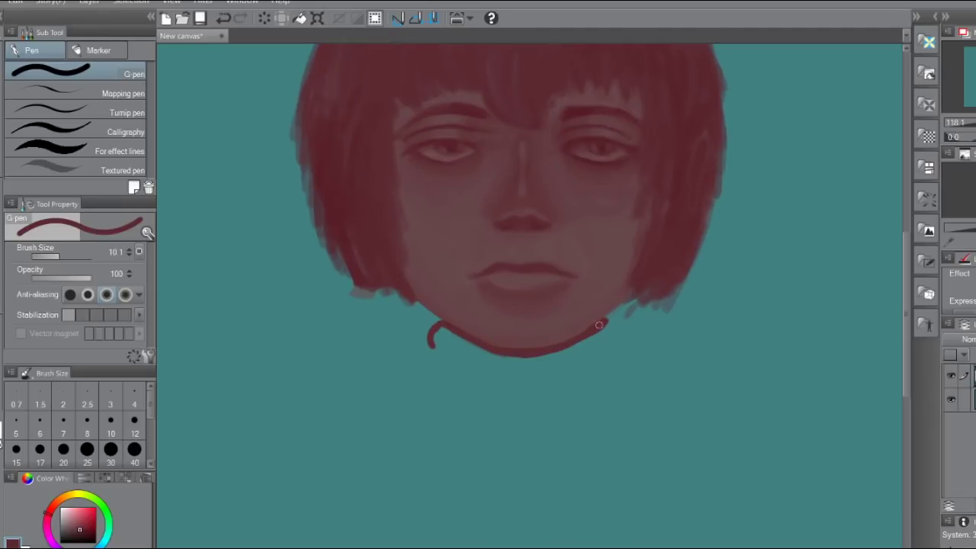
pyautogui.moveTo(430, 333)
pyautogui.mouseDown()
pyautogui.moveTo(477, 374)
pyautogui.moveTo(460, 370)
pyautogui.moveTo(437, 348)
pyautogui.moveTo(531, 380)
pyautogui.mouseUp()
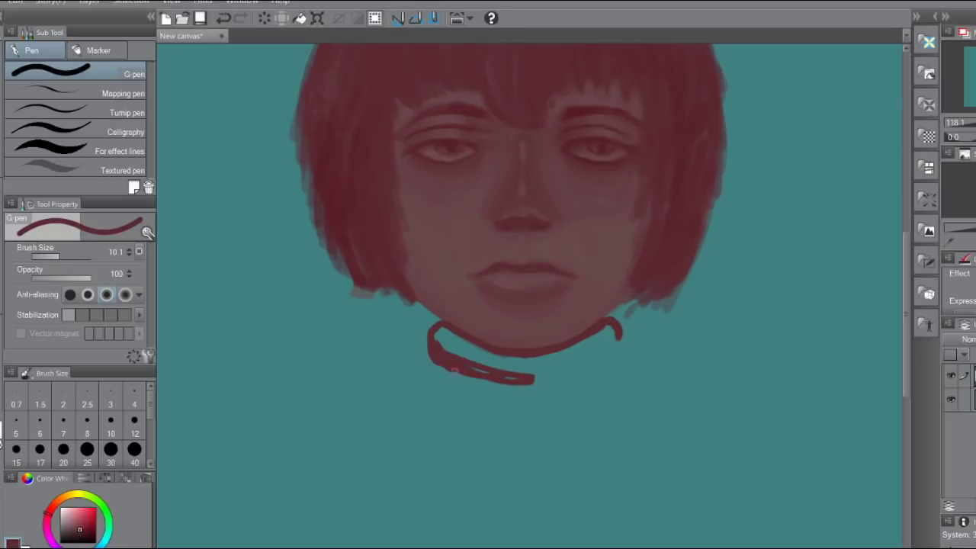
pyautogui.moveTo(430, 330)
pyautogui.mouseDown()
pyautogui.moveTo(454, 374)
pyautogui.moveTo(517, 386)
pyautogui.moveTo(579, 373)
pyautogui.moveTo(620, 335)
pyautogui.moveTo(611, 349)
pyautogui.moveTo(613, 333)
pyautogui.moveTo(571, 343)
pyautogui.moveTo(606, 335)
pyautogui.moveTo(585, 365)
pyautogui.moveTo(588, 358)
pyautogui.moveTo(541, 370)
pyautogui.moveTo(479, 363)
pyautogui.moveTo(475, 373)
pyautogui.moveTo(493, 378)
pyautogui.moveTo(457, 353)
pyautogui.moveTo(499, 361)
pyautogui.moveTo(439, 348)
pyautogui.mouseUp()
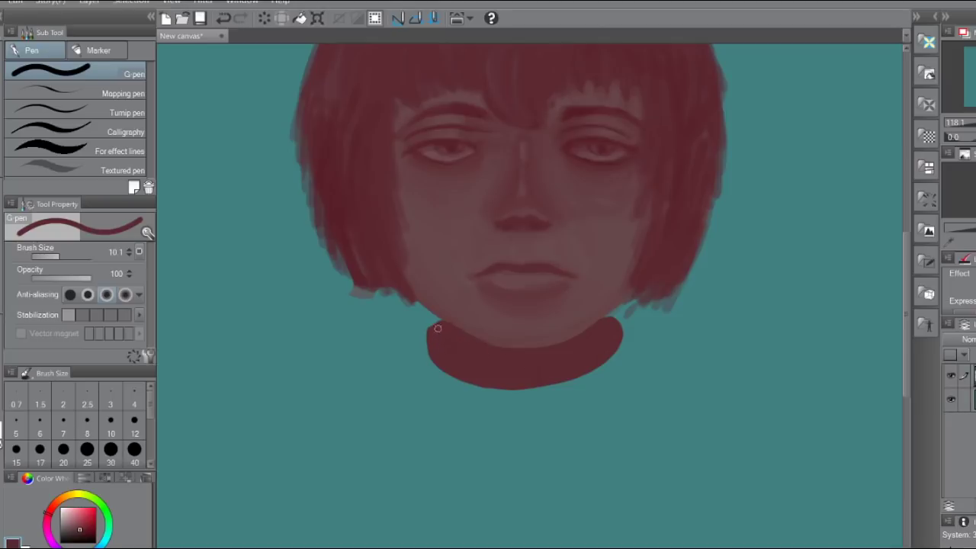
pyautogui.moveTo(529, 384)
pyautogui.mouseDown()
pyautogui.moveTo(574, 384)
pyautogui.moveTo(608, 369)
pyautogui.moveTo(614, 328)
pyautogui.moveTo(557, 383)
pyautogui.mouseUp()
# Draw the two sides of the neck below the collar, flaring outward at their lower ends
pyautogui.moveTo(437, 360)
pyautogui.mouseDown()
pyautogui.moveTo(450, 408)
pyautogui.moveTo(449, 389)
pyautogui.moveTo(437, 450)
pyautogui.mouseUp()
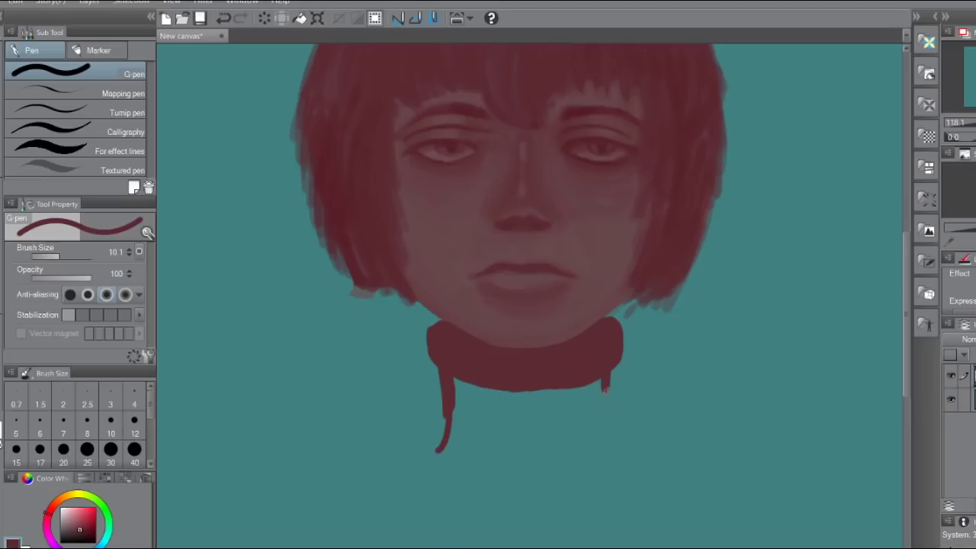
pyautogui.moveTo(605, 391); pyautogui.dragTo(623, 442)
pyautogui.moveTo(457, 372); pyautogui.dragTo(456, 424)
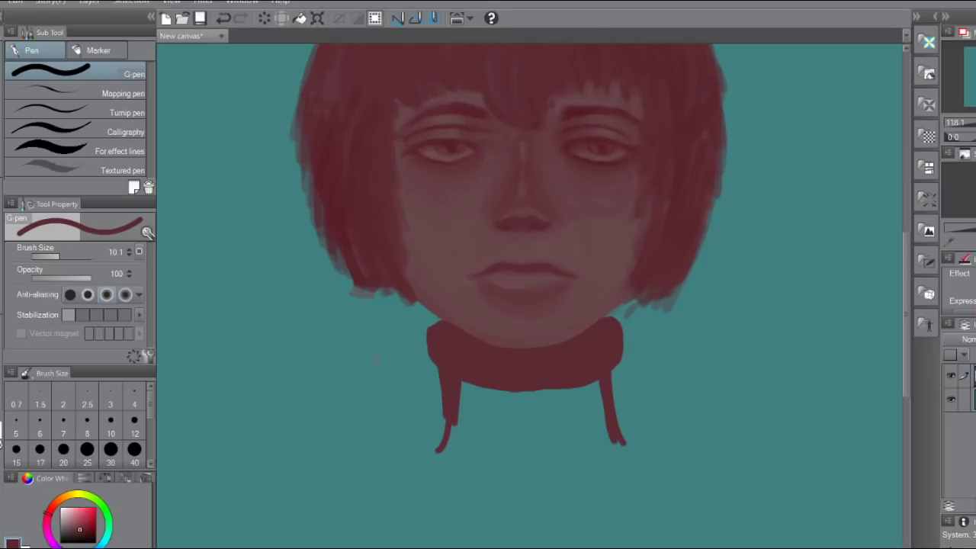
# Fill the neck with dark red at brush size 29.1, thickening its sides and widening both ends of the collar roll
pyautogui.click(65, 256)
pyautogui.moveTo(465, 368)
pyautogui.mouseDown()
pyautogui.moveTo(494, 398)
pyautogui.moveTo(500, 452)
pyautogui.moveTo(519, 458)
pyautogui.moveTo(582, 366)
pyautogui.moveTo(604, 431)
pyautogui.mouseUp()
pyautogui.moveTo(457, 432); pyautogui.dragTo(436, 450)
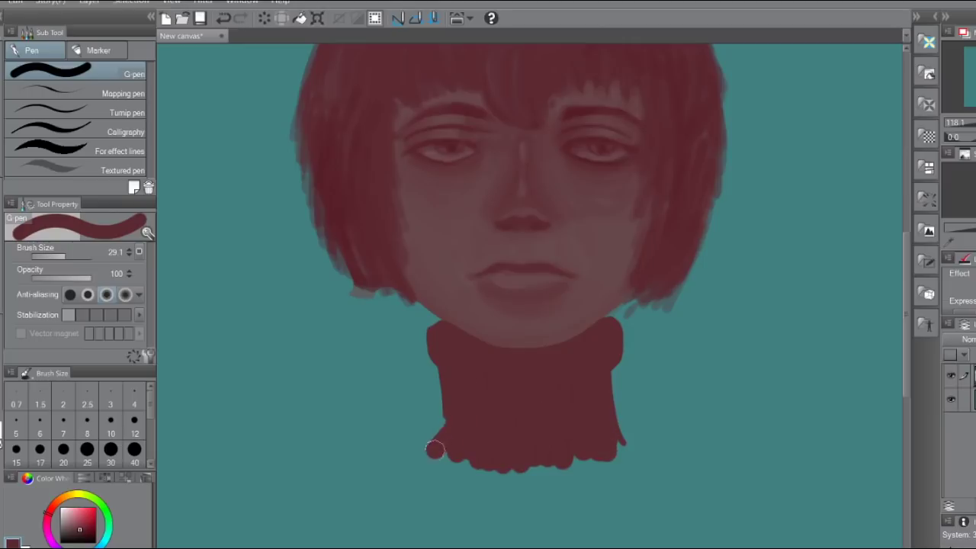
pyautogui.moveTo(439, 350); pyautogui.dragTo(434, 450)
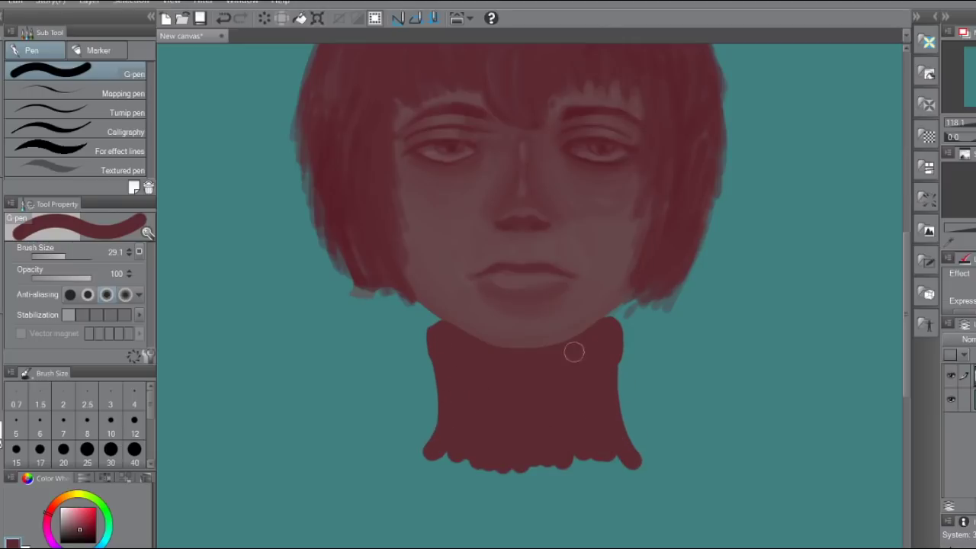
pyautogui.moveTo(438, 325); pyautogui.dragTo(427, 353)
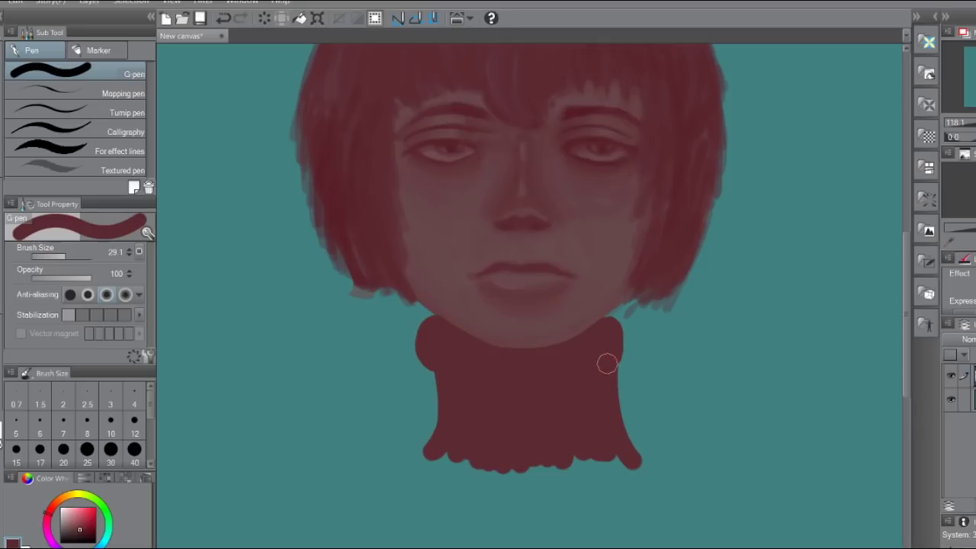
pyautogui.moveTo(607, 364)
pyautogui.mouseDown()
pyautogui.moveTo(625, 345)
pyautogui.moveTo(612, 325)
pyautogui.mouseUp()
# Outline both shoulders, fill the upper torso with dark red and raise the outer shoulder tips
pyautogui.moveTo(446, 408)
pyautogui.mouseDown()
pyautogui.moveTo(366, 438)
pyautogui.moveTo(276, 446)
pyautogui.moveTo(261, 499)
pyautogui.mouseUp()
pyautogui.moveTo(624, 450)
pyautogui.mouseDown()
pyautogui.moveTo(755, 431)
pyautogui.moveTo(789, 461)
pyautogui.moveTo(779, 503)
pyautogui.mouseUp()
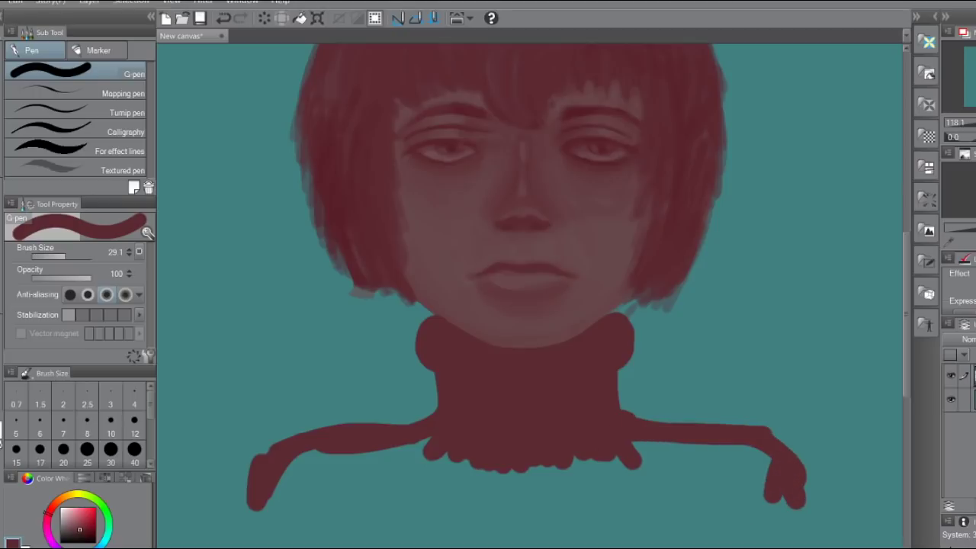
pyautogui.scroll(-5, 528, 304)
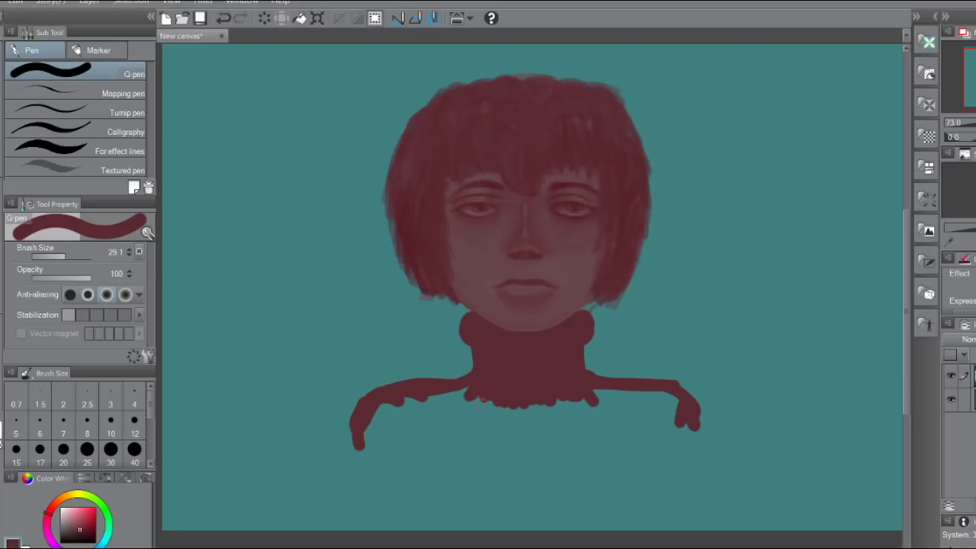
pyautogui.moveTo(609, 387); pyautogui.dragTo(672, 387)
pyautogui.moveTo(411, 397)
pyautogui.mouseDown()
pyautogui.moveTo(475, 381)
pyautogui.moveTo(530, 384)
pyautogui.moveTo(497, 402)
pyautogui.moveTo(549, 399)
pyautogui.moveTo(494, 422)
pyautogui.moveTo(589, 403)
pyautogui.moveTo(543, 425)
pyautogui.moveTo(653, 417)
pyautogui.moveTo(680, 427)
pyautogui.moveTo(679, 437)
pyautogui.moveTo(455, 452)
pyautogui.moveTo(434, 449)
pyautogui.moveTo(473, 426)
pyautogui.moveTo(452, 413)
pyautogui.moveTo(369, 424)
pyautogui.mouseUp()
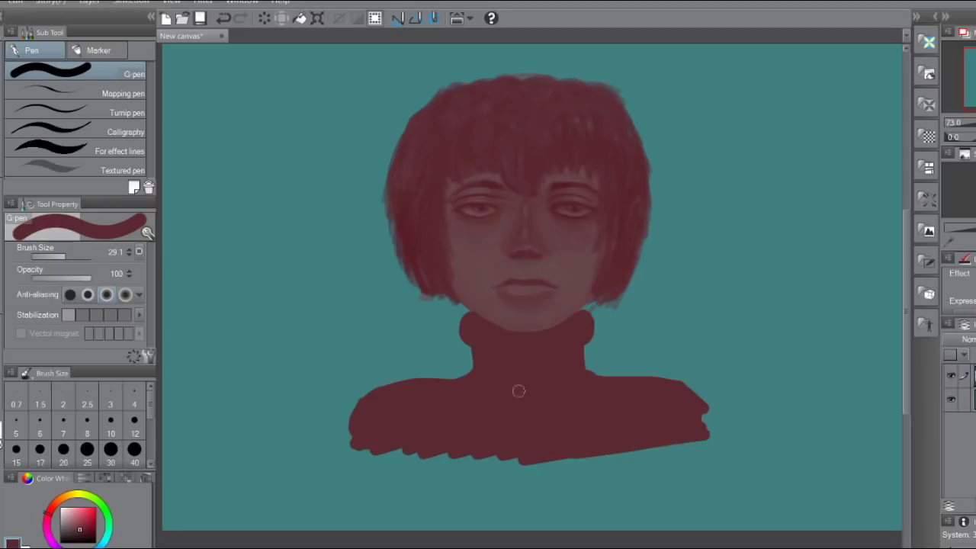
pyautogui.moveTo(401, 384)
pyautogui.mouseDown()
pyautogui.moveTo(355, 426)
pyautogui.moveTo(379, 379)
pyautogui.mouseUp()
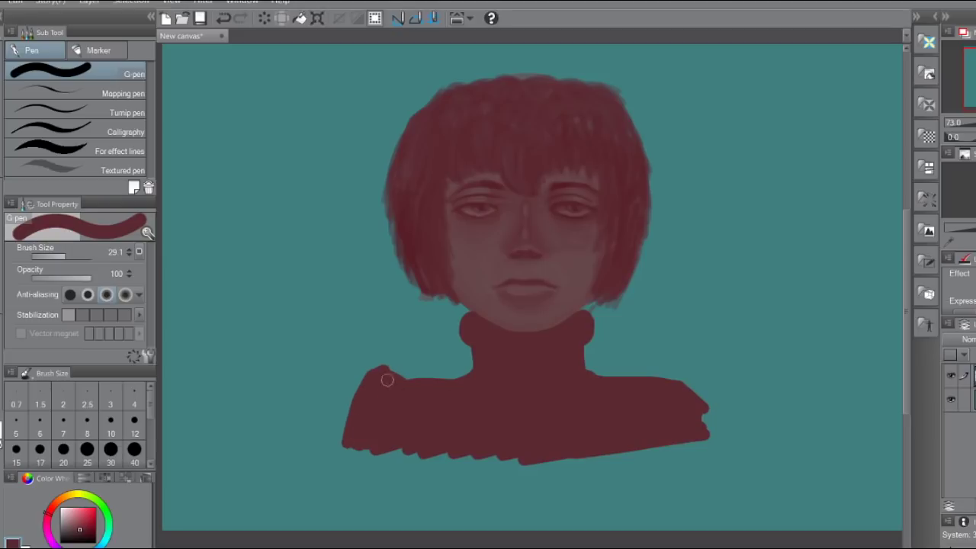
pyautogui.moveTo(691, 392); pyautogui.dragTo(701, 392)
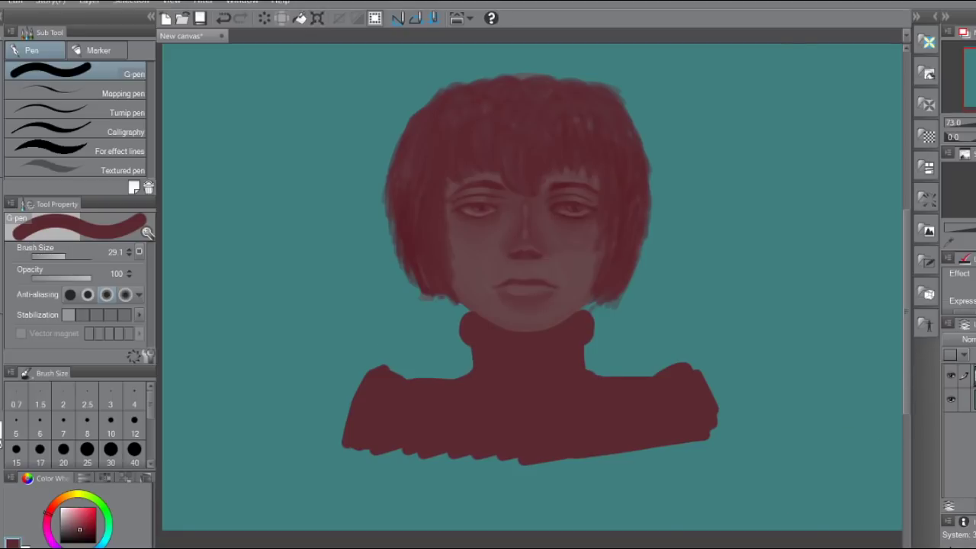
# Add a curved lighter red accent to the left-hand end of the collar roll and trim it with the dark red
pyautogui.scroll(4, 529, 305)
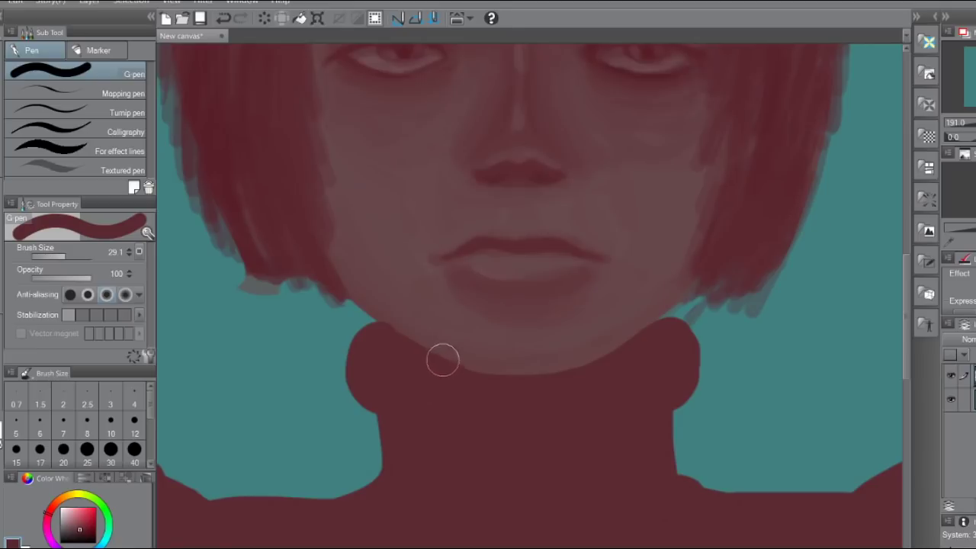
pyautogui.keyDown('alt'); pyautogui.click(422, 299); pyautogui.keyUp('alt')
pyautogui.moveTo(377, 345)
pyautogui.mouseDown()
pyautogui.moveTo(368, 359)
pyautogui.moveTo(393, 402)
pyautogui.mouseUp()
pyautogui.keyDown('alt'); pyautogui.click(410, 377); pyautogui.keyUp('alt')
pyautogui.moveTo(378, 348); pyautogui.dragTo(396, 401)
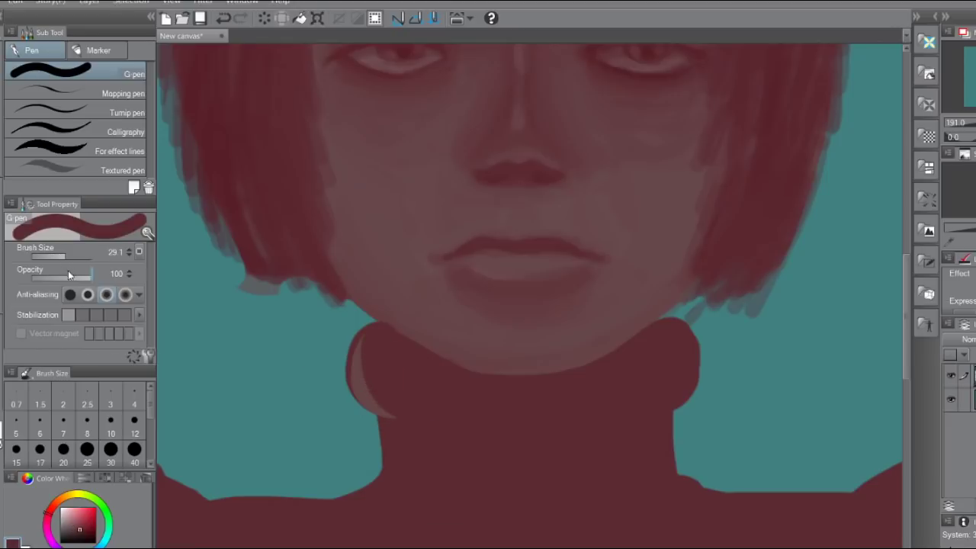
# Blend sampled lighter reds along the lower collar roll at opacity 38
pyautogui.moveTo(64, 271); pyautogui.dragTo(55, 277)
pyautogui.keyDown('alt'); pyautogui.click(362, 381); pyautogui.keyUp('alt')
pyautogui.moveTo(363, 376); pyautogui.dragTo(384, 399)
pyautogui.moveTo(371, 344); pyautogui.dragTo(404, 402)
pyautogui.keyDown('alt'); pyautogui.click(383, 371); pyautogui.keyUp('alt')
pyautogui.moveTo(385, 359)
pyautogui.mouseDown()
pyautogui.moveTo(408, 409)
pyautogui.moveTo(370, 381)
pyautogui.moveTo(514, 425)
pyautogui.mouseUp()
pyautogui.moveTo(431, 407)
pyautogui.mouseDown()
pyautogui.moveTo(450, 381)
pyautogui.moveTo(594, 413)
pyautogui.mouseUp()
# Darken the collar's inner area under the chin and carry the lighter rim around to its right-hand end
pyautogui.keyDown('alt'); pyautogui.click(437, 356); pyautogui.keyUp('alt')
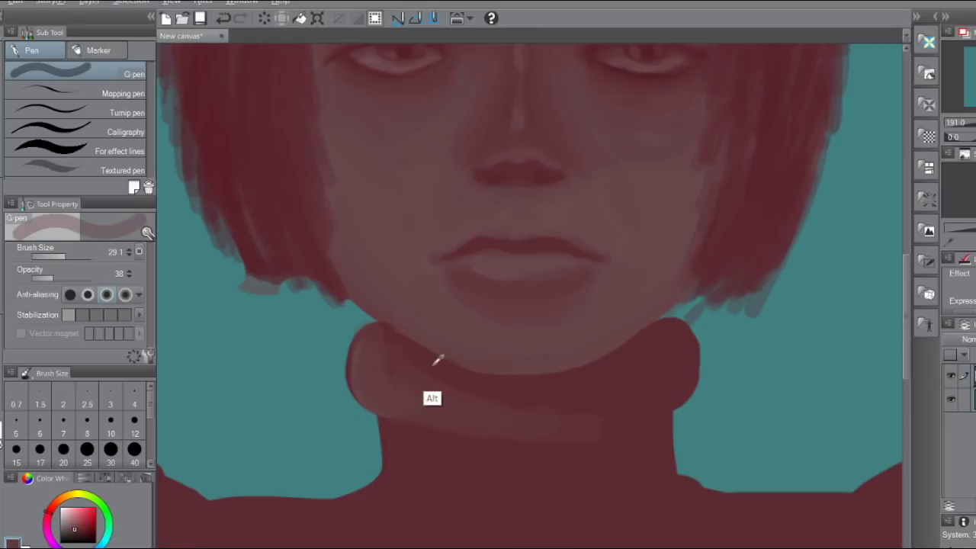
pyautogui.moveTo(388, 379)
pyautogui.mouseDown()
pyautogui.moveTo(370, 354)
pyautogui.moveTo(446, 407)
pyautogui.mouseUp()
pyautogui.keyDown('alt'); pyautogui.click(361, 386); pyautogui.keyUp('alt')
pyautogui.moveTo(366, 390)
pyautogui.mouseDown()
pyautogui.moveTo(421, 413)
pyautogui.moveTo(631, 407)
pyautogui.moveTo(664, 394)
pyautogui.moveTo(682, 338)
pyautogui.mouseUp()
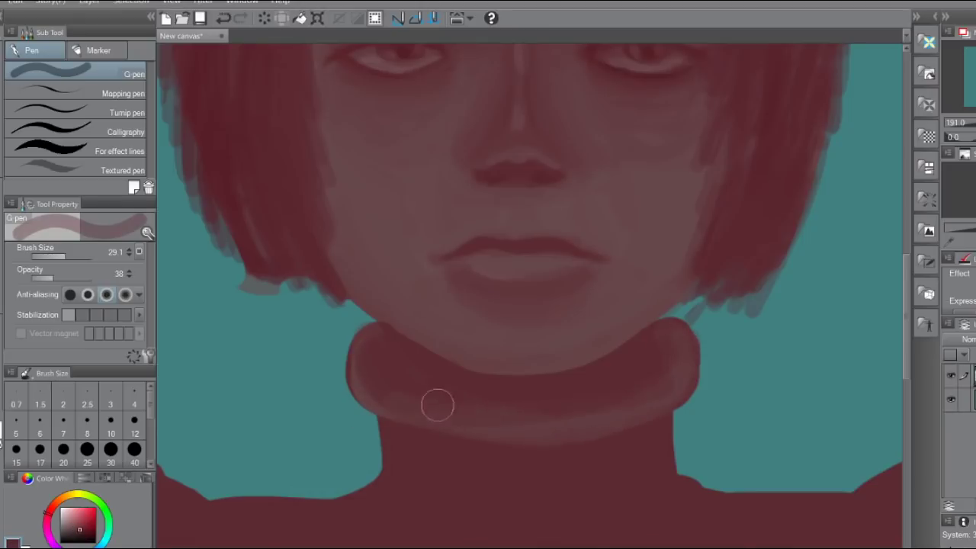
# Brighten the collar roll's lower rim and deepen the shadow beneath the jaw with sampled reds
pyautogui.keyDown('alt'); pyautogui.click(360, 387); pyautogui.keyUp('alt')
pyautogui.moveTo(362, 377)
pyautogui.mouseDown()
pyautogui.moveTo(486, 426)
pyautogui.moveTo(566, 430)
pyautogui.mouseUp()
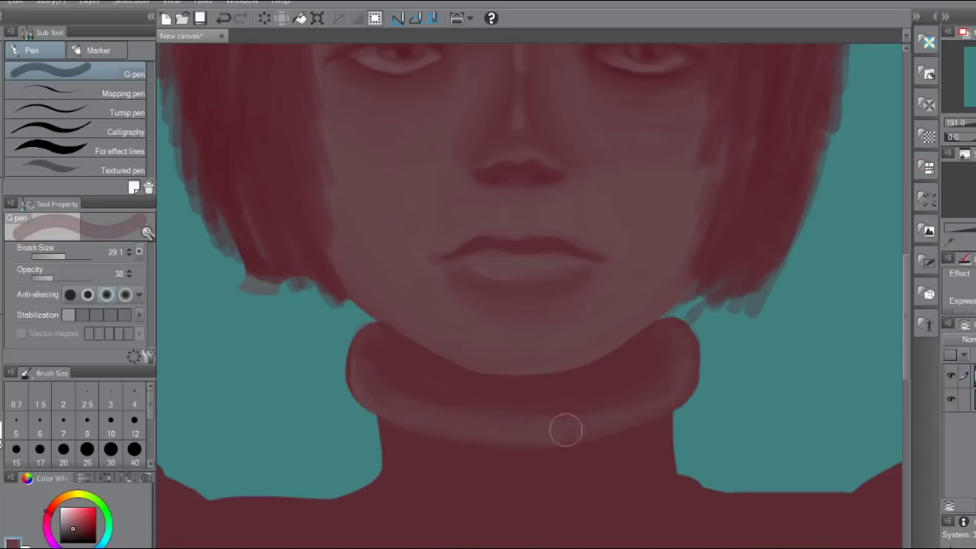
pyautogui.keyDown('alt'); pyautogui.click(645, 394); pyautogui.keyUp('alt')
pyautogui.moveTo(676, 351)
pyautogui.mouseDown()
pyautogui.moveTo(526, 408)
pyautogui.moveTo(576, 410)
pyautogui.moveTo(618, 391)
pyautogui.mouseUp()
pyautogui.keyDown('alt'); pyautogui.click(622, 365); pyautogui.keyUp('alt')
pyautogui.moveTo(648, 348)
pyautogui.mouseDown()
pyautogui.moveTo(634, 363)
pyautogui.moveTo(499, 412)
pyautogui.moveTo(388, 375)
pyautogui.mouseUp()
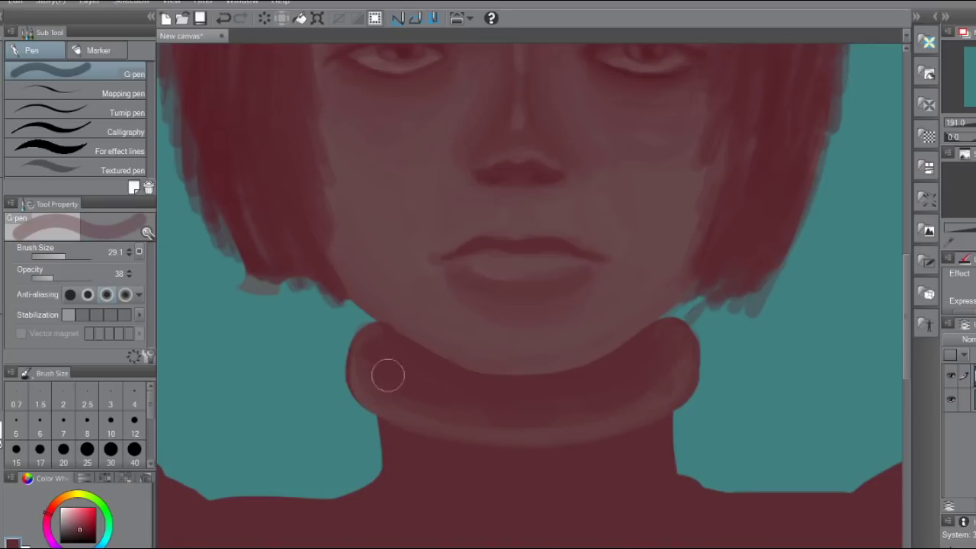
# Soften the collar's lower rim and left-hand end with a sampled mid red, undoing the stroke that spills onto the background
pyautogui.keyDown('alt'); pyautogui.click(638, 420); pyautogui.keyUp('alt')
pyautogui.moveTo(682, 389); pyautogui.dragTo(492, 436)
pyautogui.moveTo(347, 391); pyautogui.dragTo(371, 331)
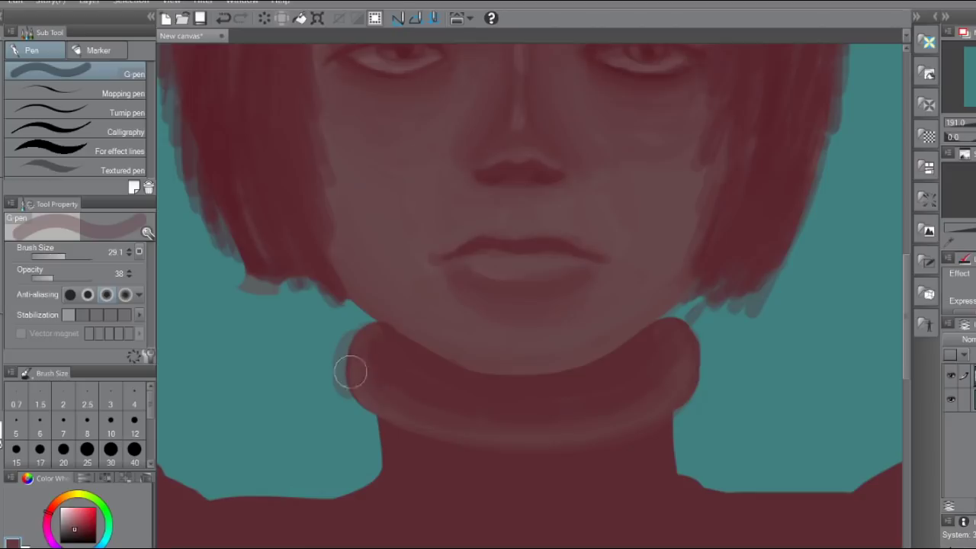
pyautogui.hotkey('ctrl', 'z')
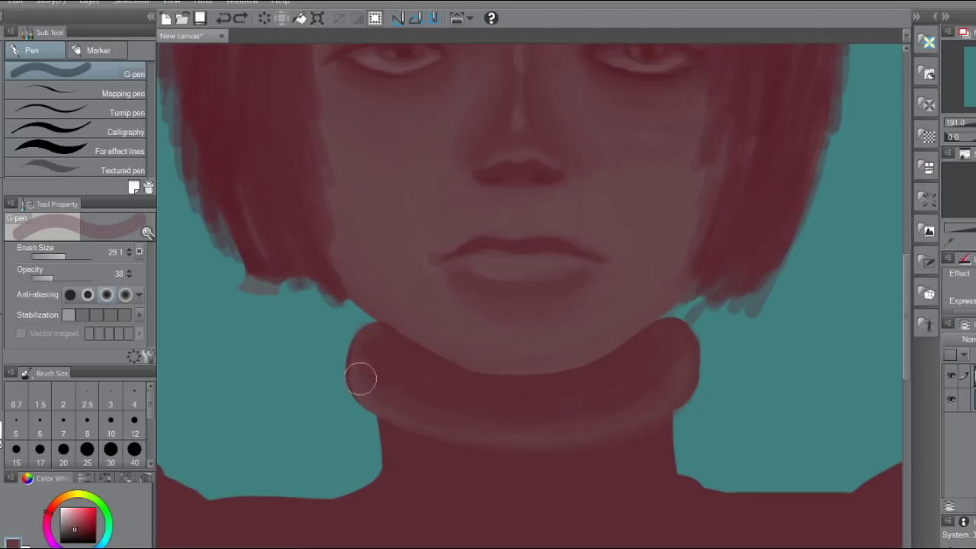
pyautogui.moveTo(363, 369)
pyautogui.mouseDown()
pyautogui.moveTo(361, 348)
pyautogui.moveTo(366, 388)
pyautogui.moveTo(405, 358)
pyautogui.mouseUp()
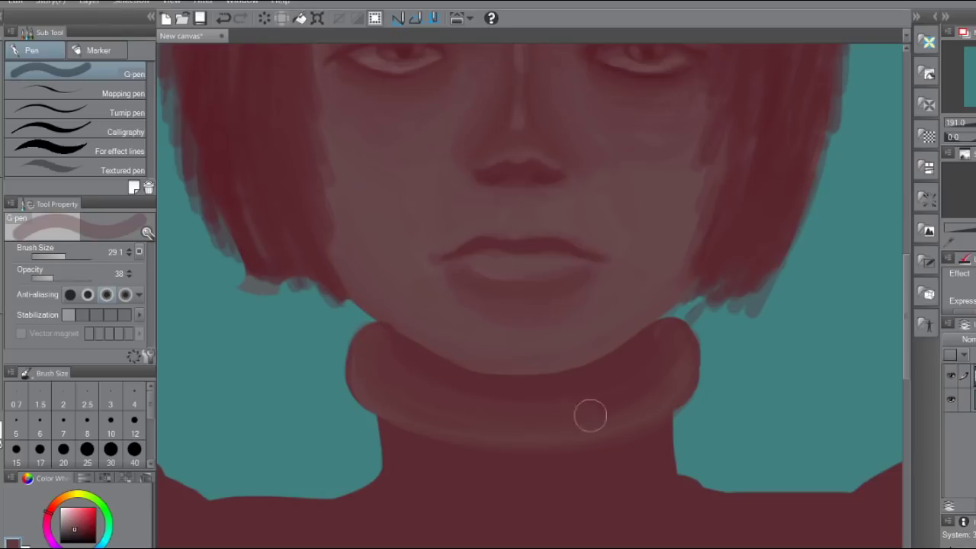